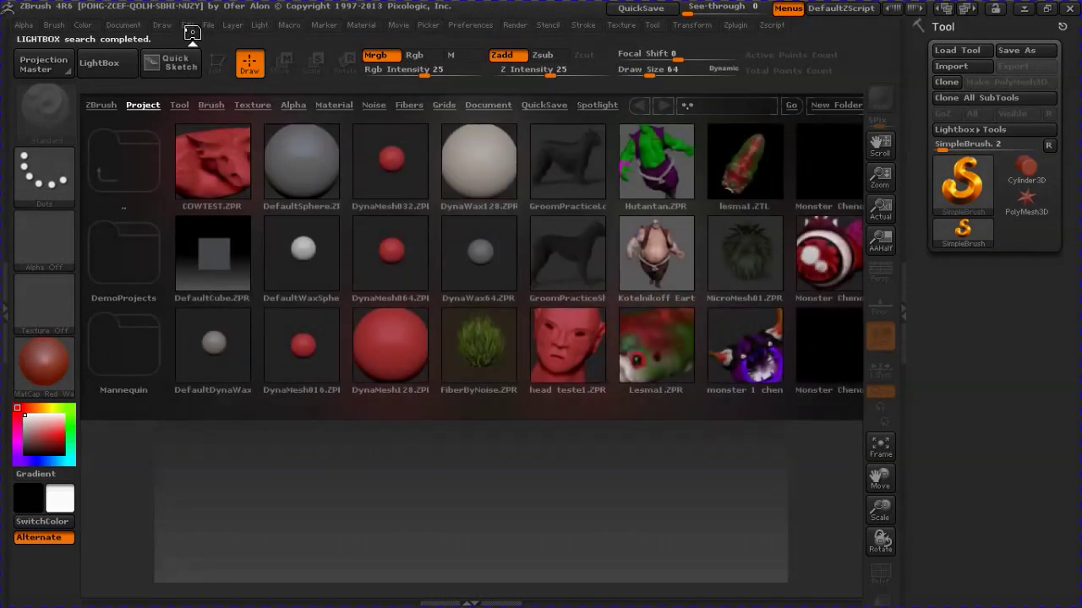
Browse LightBox's Tool and Brush libraries, then load the DynaMesh064.ZPR project's red sphere
{"action": "left_click", "coordinate": [115, 67]}
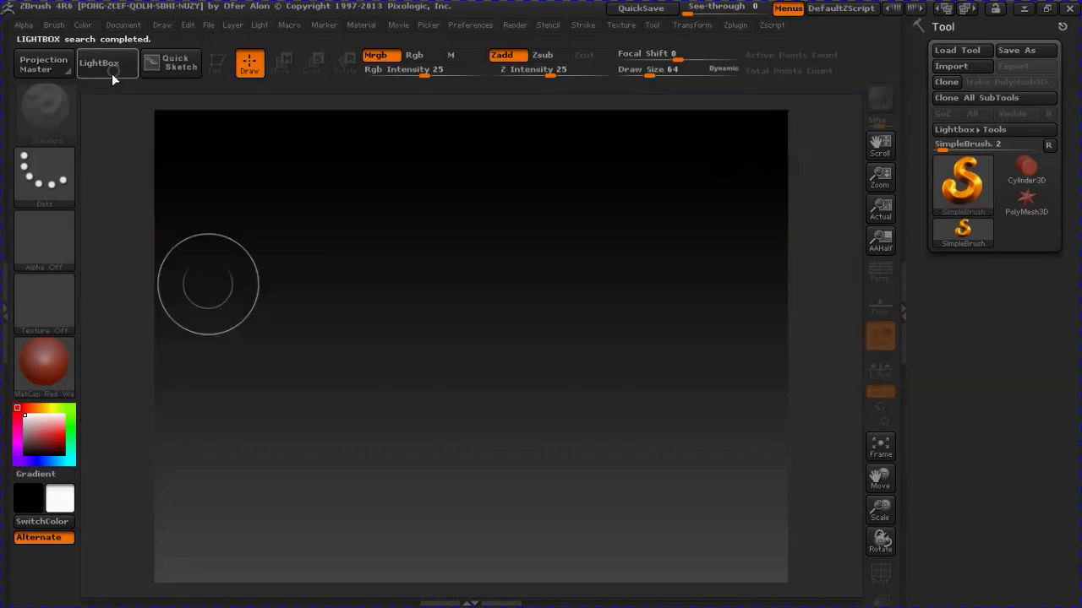
{"action": "left_click", "coordinate": [112, 71]}
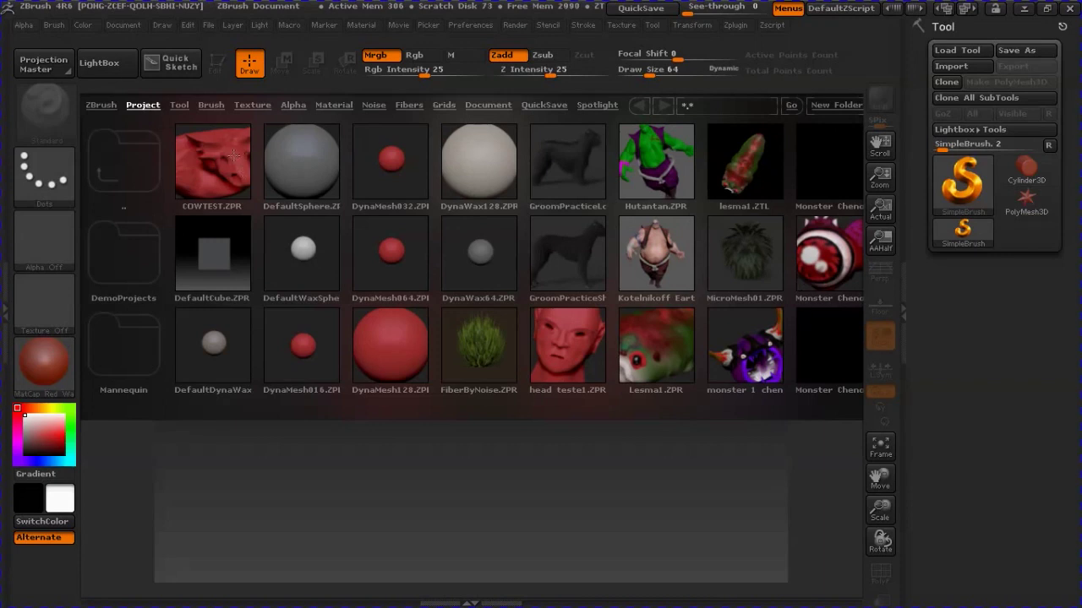
{"action": "left_click", "coordinate": [178, 105]}
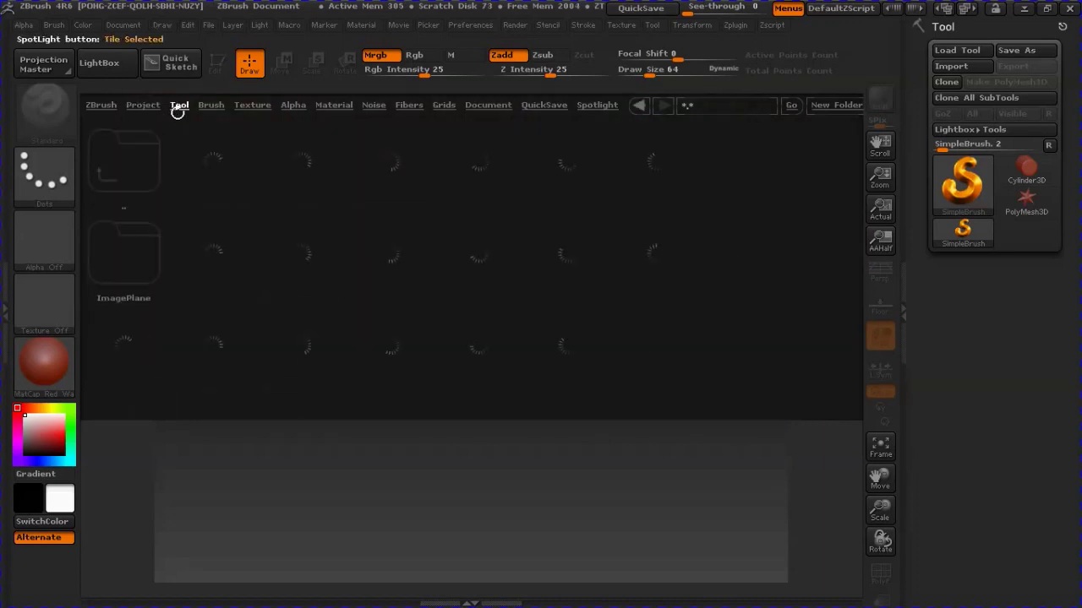
{"action": "left_click", "coordinate": [208, 108]}
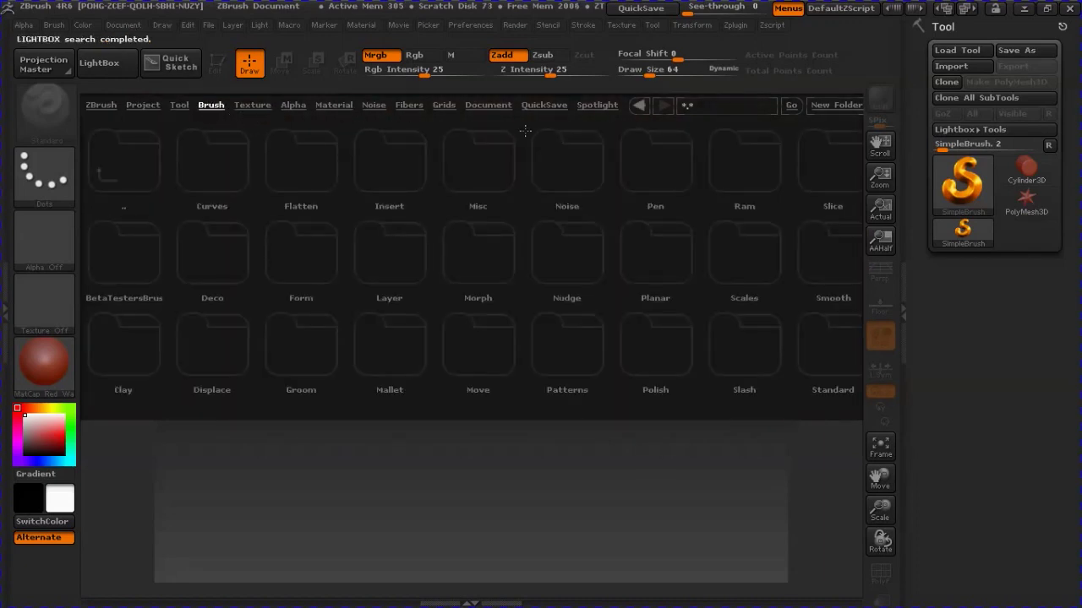
{"action": "left_click", "coordinate": [134, 105]}
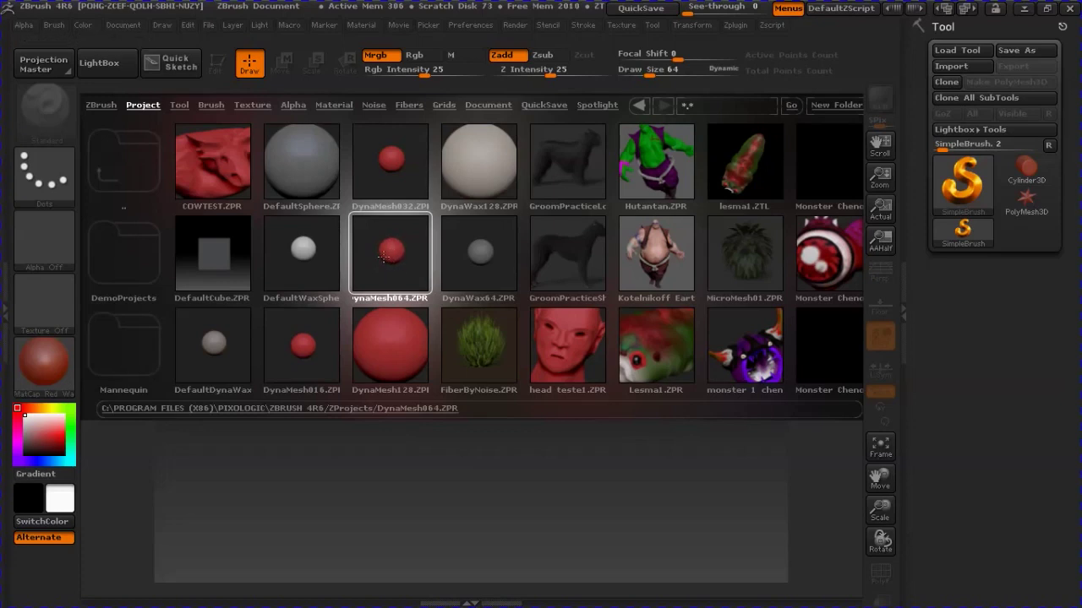
{"action": "double_click", "coordinate": [389, 253]}
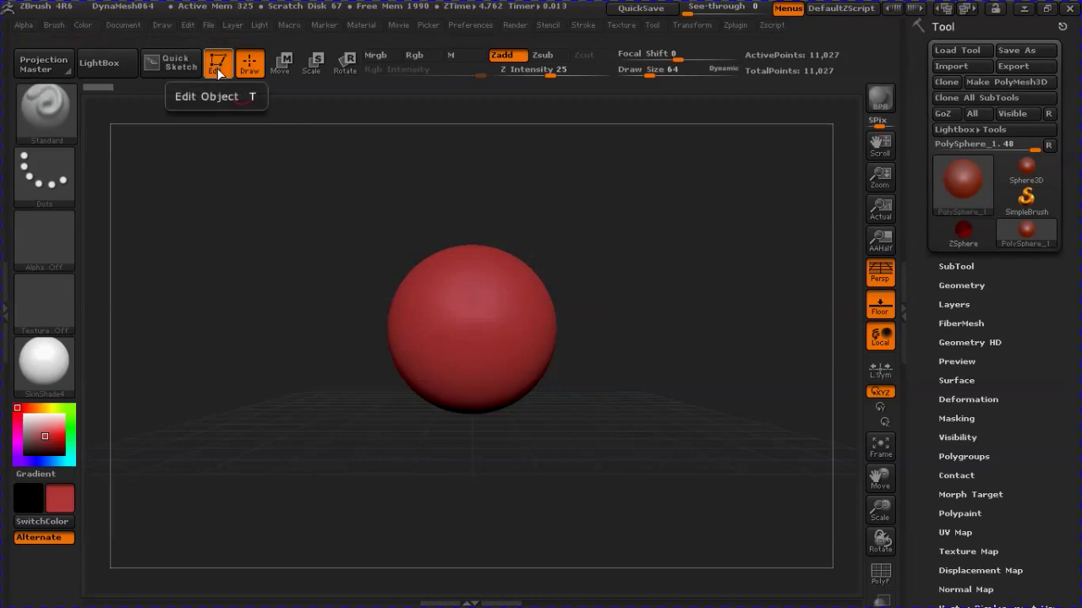
{"action": "mouse_move", "coordinate": [627, 423]}
{"action": "left_mouse_down"}
{"action": "mouse_move", "coordinate": [575, 407]}
{"action": "mouse_move", "coordinate": [490, 446]}
{"action": "left_mouse_up"}
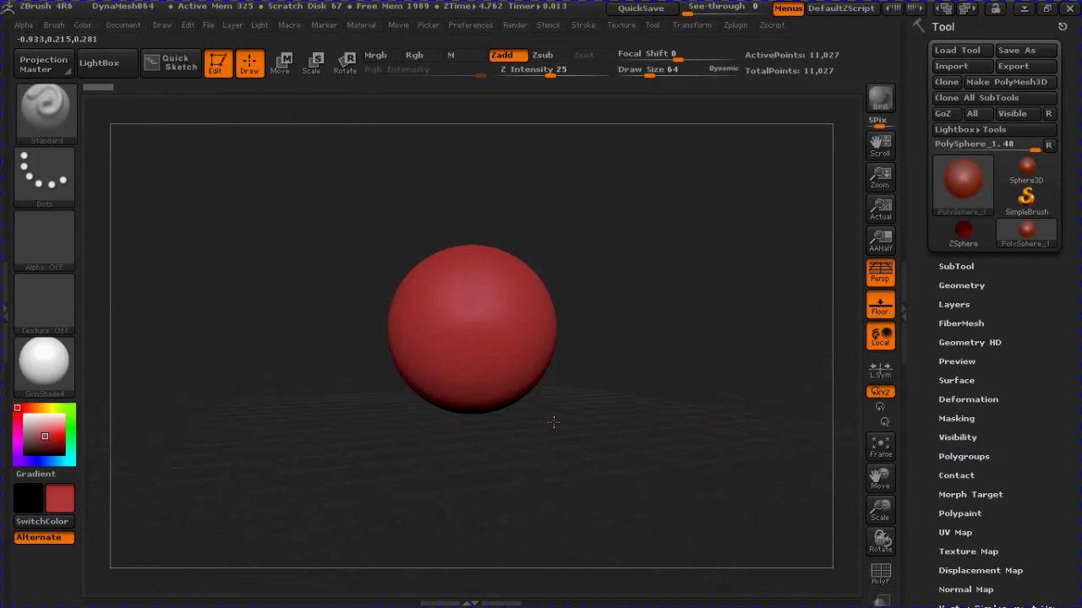
{"action": "left_click_drag", "start_coordinate": [629, 420], "coordinate": [403, 382]}
{"action": "left_click_drag", "start_coordinate": [512, 403], "coordinate": [510, 407]}
{"action": "mouse_move", "coordinate": [633, 381]}
{"action": "left_mouse_down", "text": "alt"}
{"action": "mouse_move", "coordinate": [570, 377]}
{"action": "mouse_move", "coordinate": [784, 380]}
{"action": "mouse_move", "coordinate": [558, 379]}
{"action": "mouse_move", "coordinate": [760, 391]}
{"action": "mouse_move", "coordinate": [618, 372]}
{"action": "left_mouse_up", "text": "alt"}
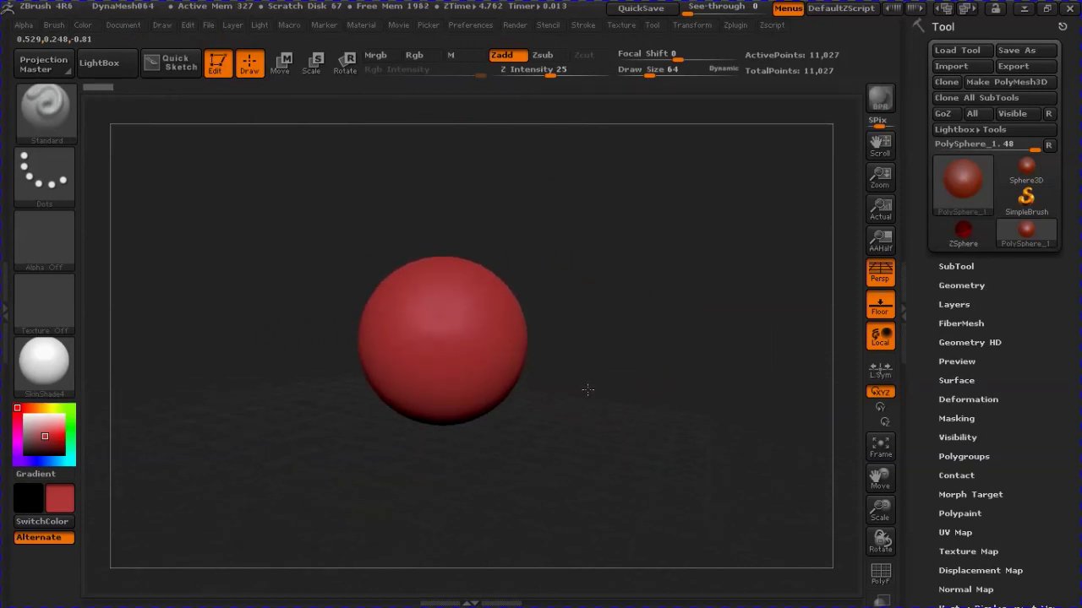
{"action": "mouse_move", "coordinate": [592, 392]}
{"action": "left_mouse_down", "text": "alt"}
{"action": "mouse_move", "coordinate": [671, 387]}
{"action": "mouse_move", "coordinate": [646, 379]}
{"action": "left_mouse_up", "text": "alt"}
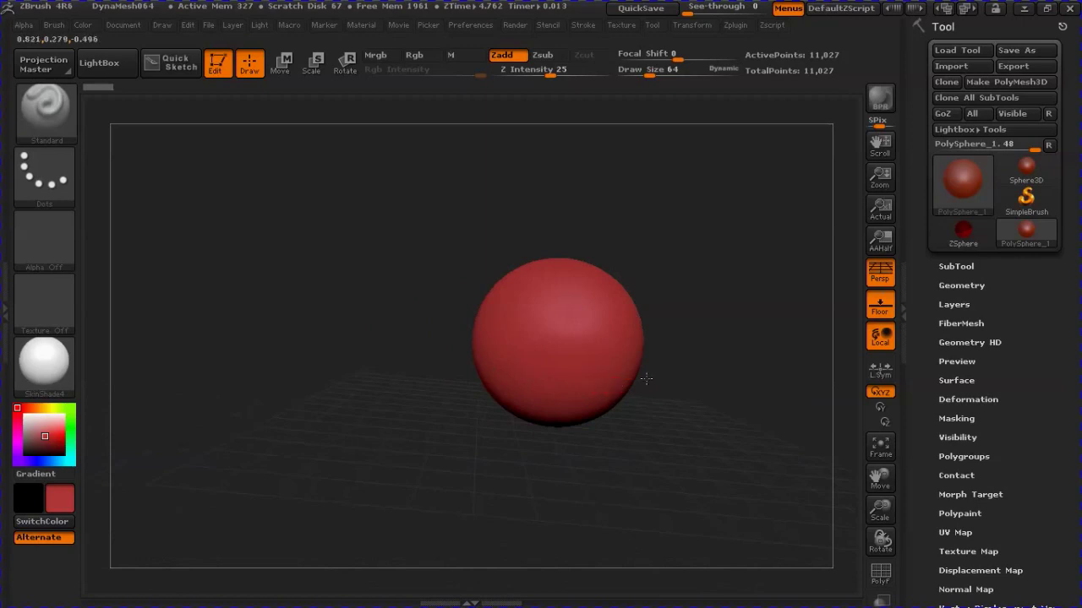
{"action": "mouse_move", "coordinate": [747, 384]}
{"action": "left_mouse_down", "text": "alt"}
{"action": "mouse_move", "coordinate": [763, 391]}
{"action": "mouse_move", "coordinate": [611, 391]}
{"action": "mouse_move", "coordinate": [719, 379]}
{"action": "mouse_move", "coordinate": [599, 394]}
{"action": "mouse_move", "coordinate": [611, 393]}
{"action": "mouse_move", "coordinate": [594, 375]}
{"action": "left_mouse_up", "text": "alt"}
{"action": "key", "text": "f"}
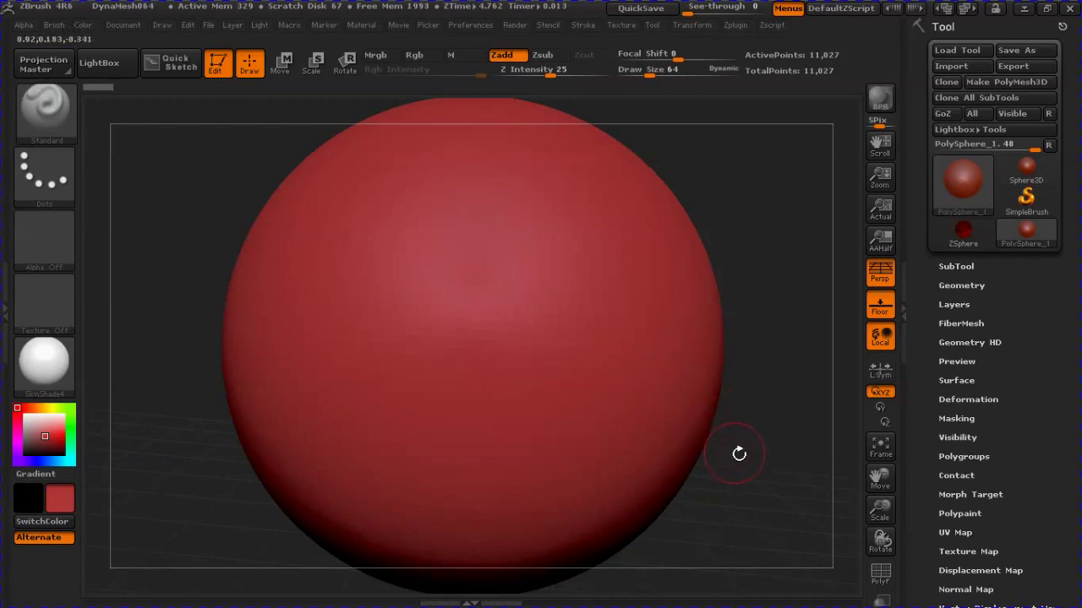
{"action": "key", "text": "ctrl"}
{"action": "mouse_move", "coordinate": [746, 457]}
{"action": "left_mouse_down", "text": "alt"}
{"action": "mouse_move", "coordinate": [729, 307]}
{"action": "mouse_move", "coordinate": [695, 229]}
{"action": "left_mouse_up", "text": "alt"}
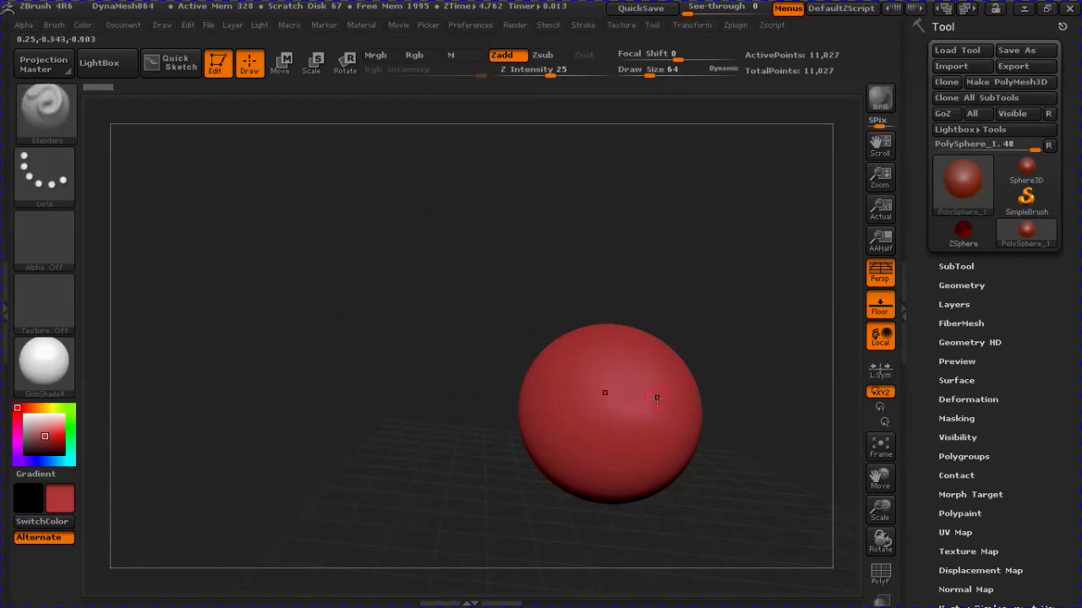
{"action": "mouse_move", "coordinate": [748, 492]}
{"action": "left_mouse_down", "text": "alt"}
{"action": "mouse_move", "coordinate": [693, 425]}
{"action": "mouse_move", "coordinate": [600, 429]}
{"action": "left_mouse_up", "text": "alt"}
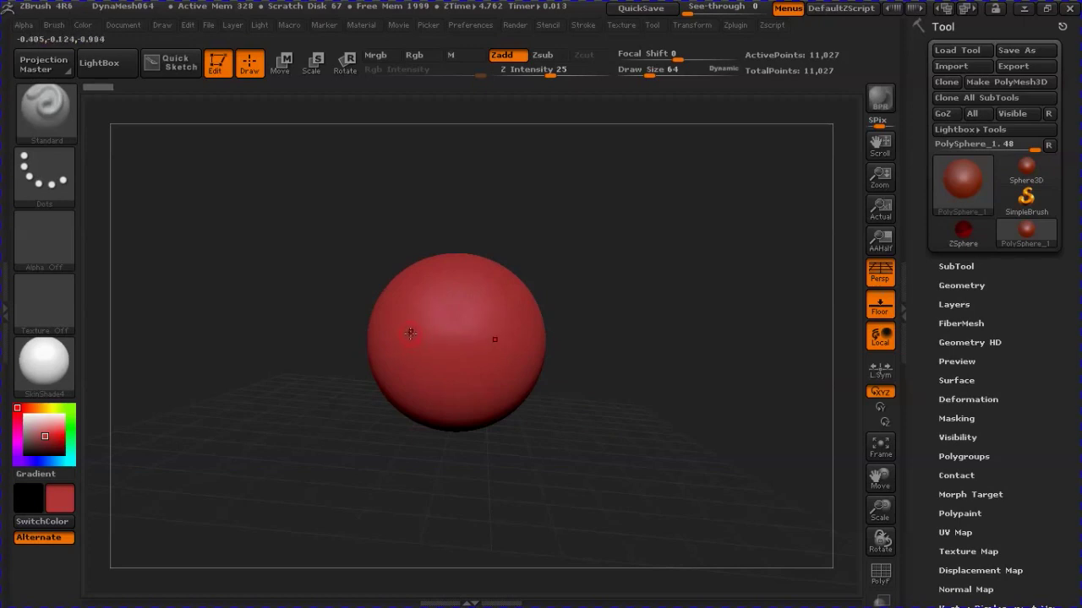
Sculpt and deepen two mirrored brow ridges with the Standard brush, checking them from the side
{"action": "left_click_drag", "start_coordinate": [412, 343], "coordinate": [398, 313]}
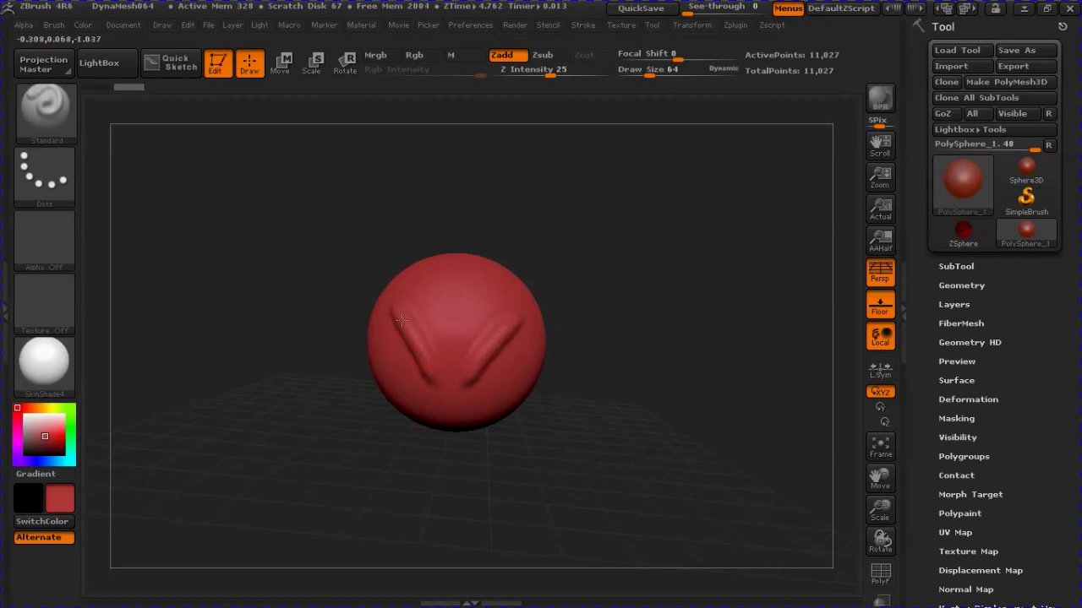
{"action": "left_click_drag", "start_coordinate": [427, 374], "coordinate": [392, 305]}
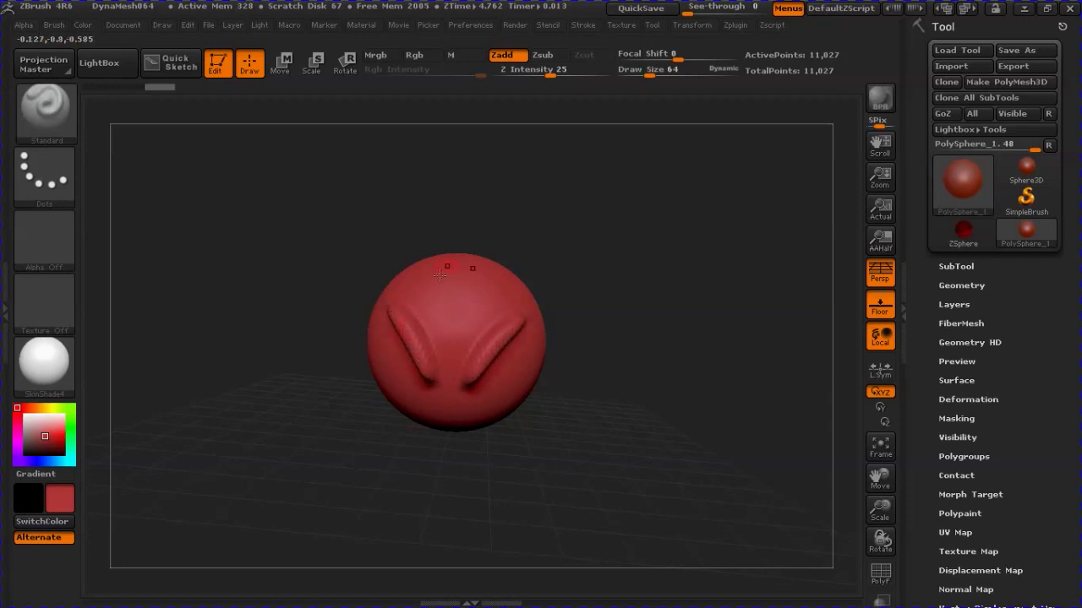
{"action": "mouse_move", "coordinate": [359, 371]}
{"action": "left_mouse_down"}
{"action": "mouse_move", "coordinate": [478, 370]}
{"action": "mouse_move", "coordinate": [457, 273]}
{"action": "left_mouse_up"}
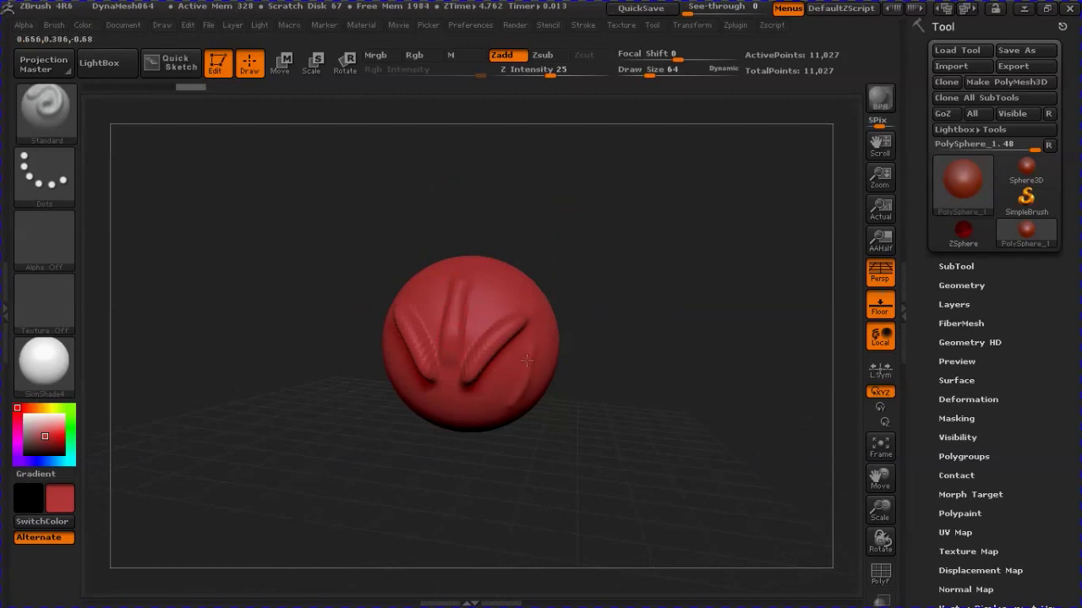
{"action": "left_click_drag", "start_coordinate": [527, 360], "coordinate": [409, 363]}
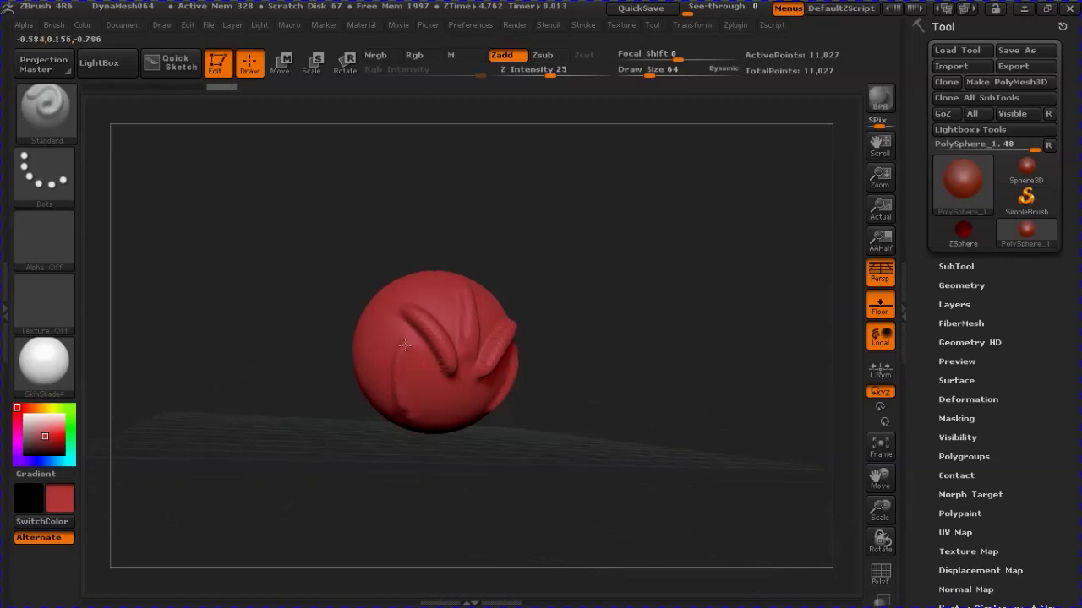
{"action": "mouse_move", "coordinate": [404, 344]}
{"action": "left_mouse_down"}
{"action": "mouse_move", "coordinate": [464, 394]}
{"action": "mouse_move", "coordinate": [514, 373]}
{"action": "left_mouse_up"}
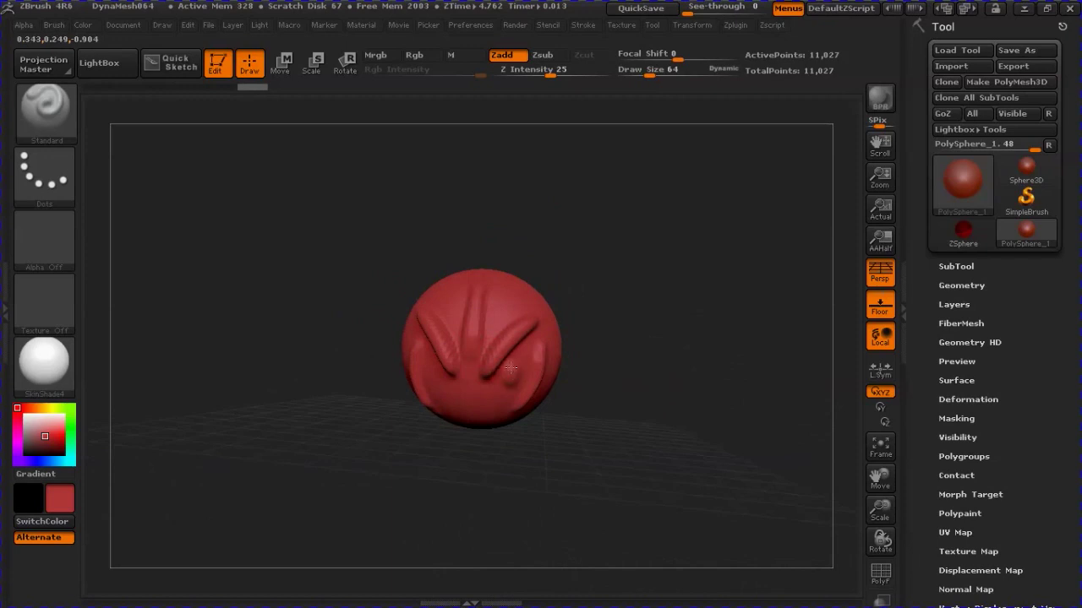
{"action": "left_click", "coordinate": [429, 382]}
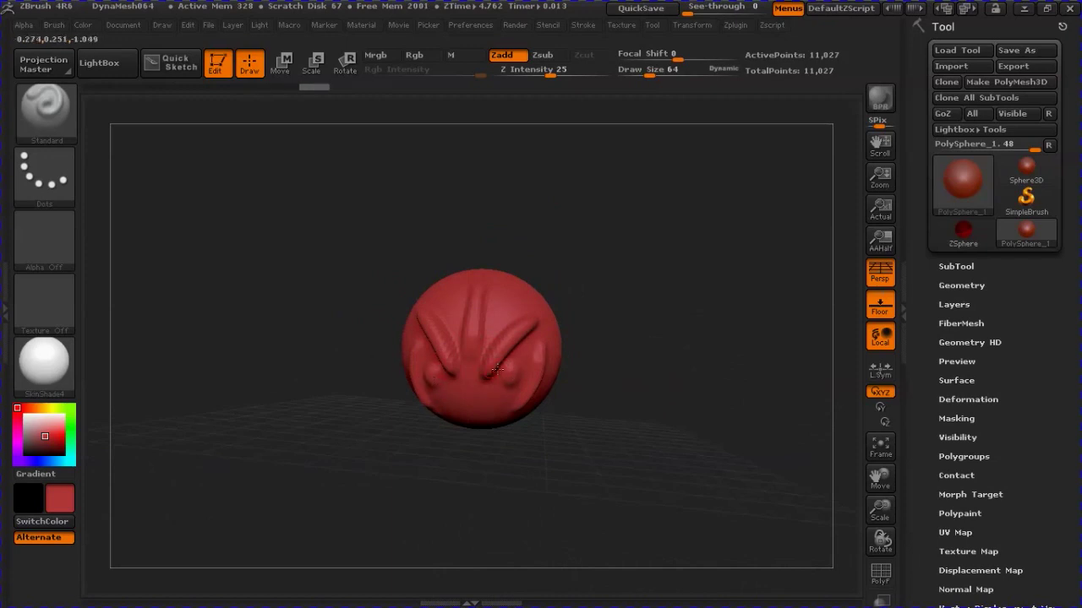
Dab bulging eye bumps under the brows and carve a deep frowning mouth across the lower face
{"action": "left_click", "coordinate": [502, 375]}
{"action": "left_click", "coordinate": [511, 378]}
{"action": "left_click", "coordinate": [508, 380]}
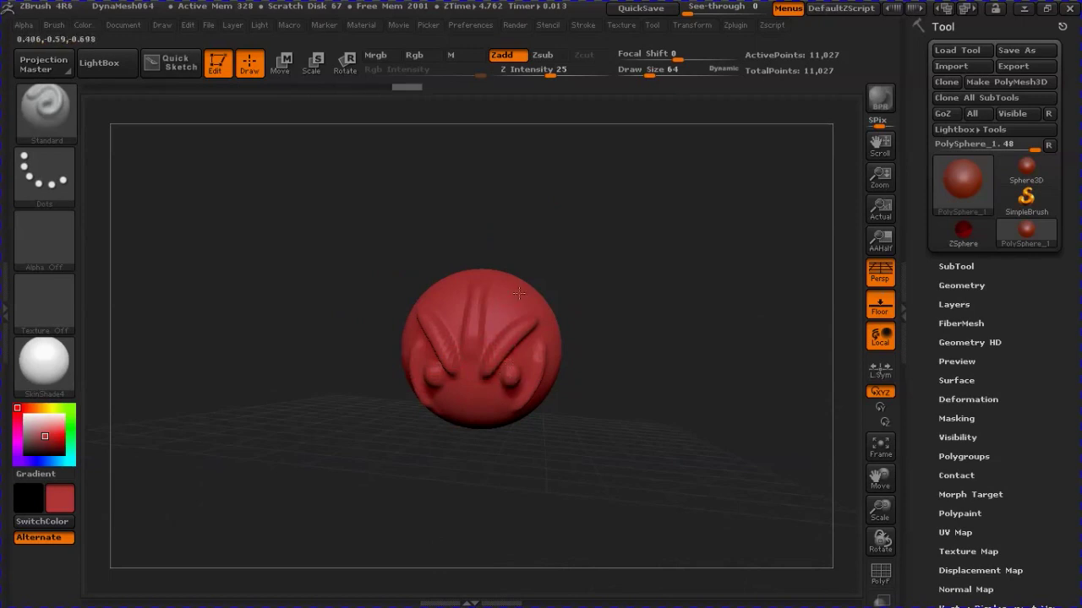
{"action": "left_click", "coordinate": [516, 289]}
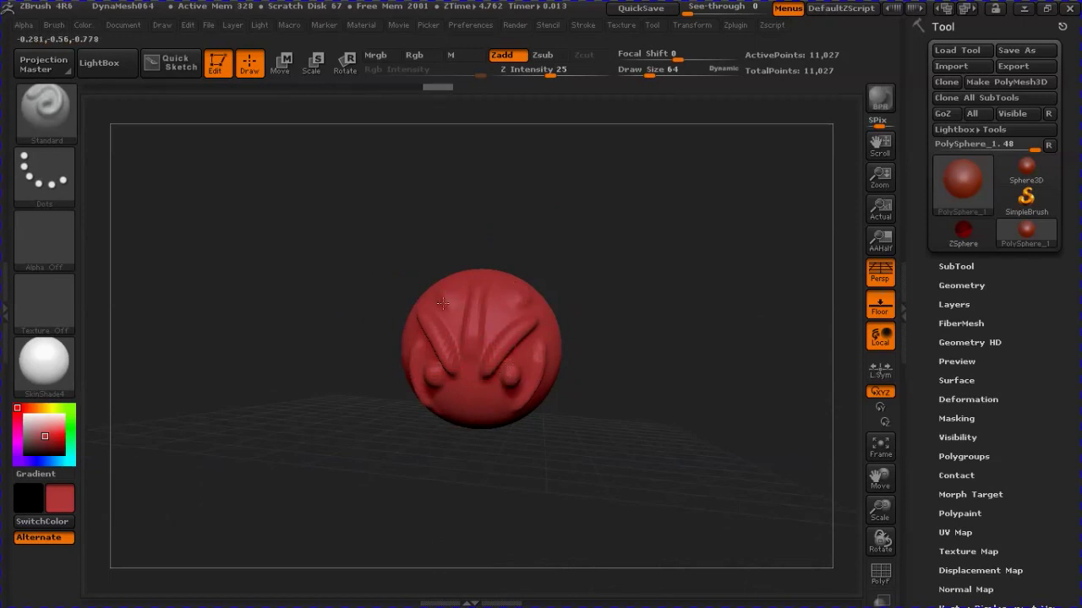
{"action": "left_click", "coordinate": [440, 299]}
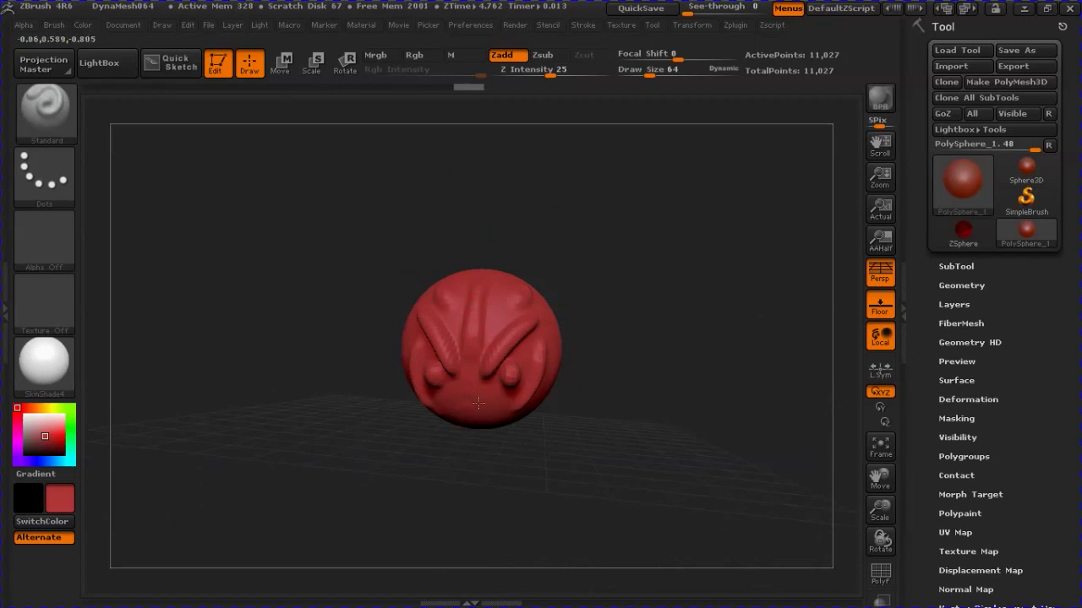
{"action": "left_click_drag", "start_coordinate": [486, 397], "coordinate": [448, 399]}
{"action": "left_click_drag", "start_coordinate": [462, 402], "coordinate": [469, 392]}
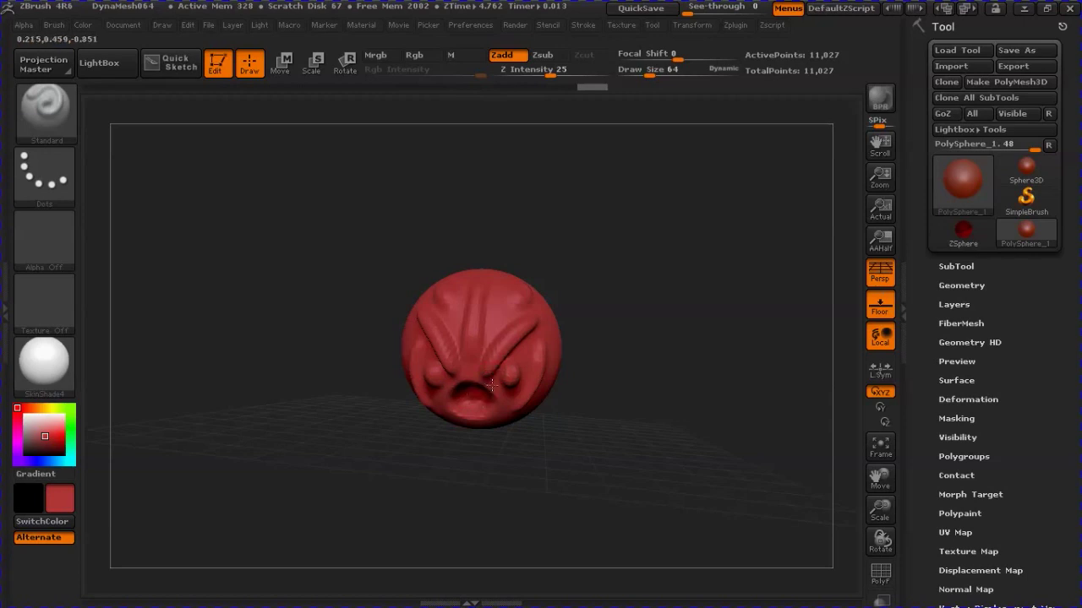
Refine the face and right edge with Standard strokes, then add mirrored horn bumps on top
{"action": "mouse_move", "coordinate": [517, 397]}
{"action": "left_mouse_down"}
{"action": "mouse_move", "coordinate": [473, 391]}
{"action": "mouse_move", "coordinate": [532, 344]}
{"action": "left_mouse_up"}
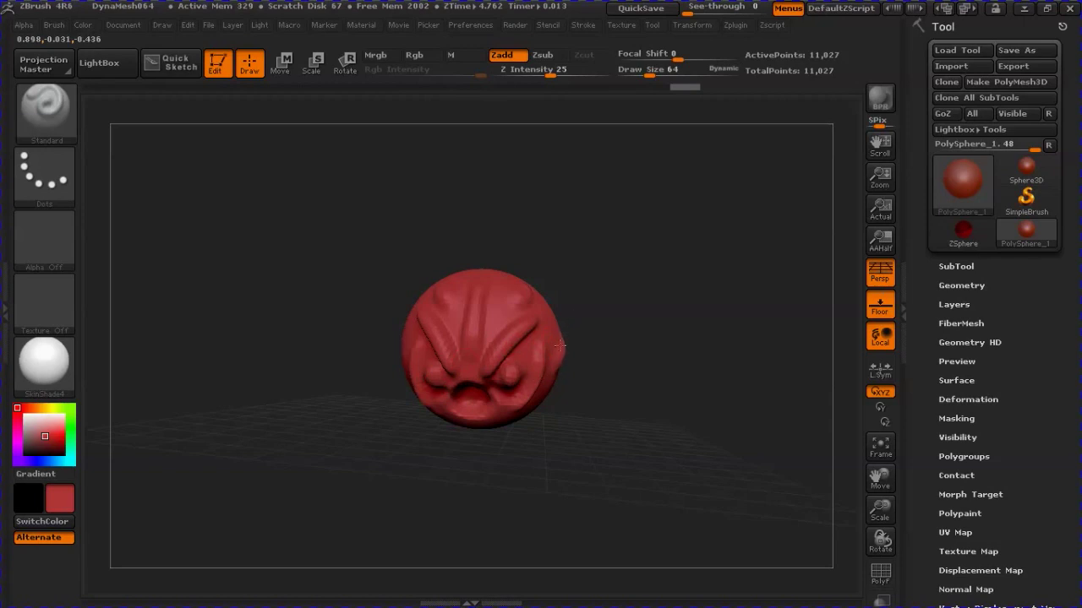
{"action": "left_click_drag", "start_coordinate": [555, 352], "coordinate": [553, 337]}
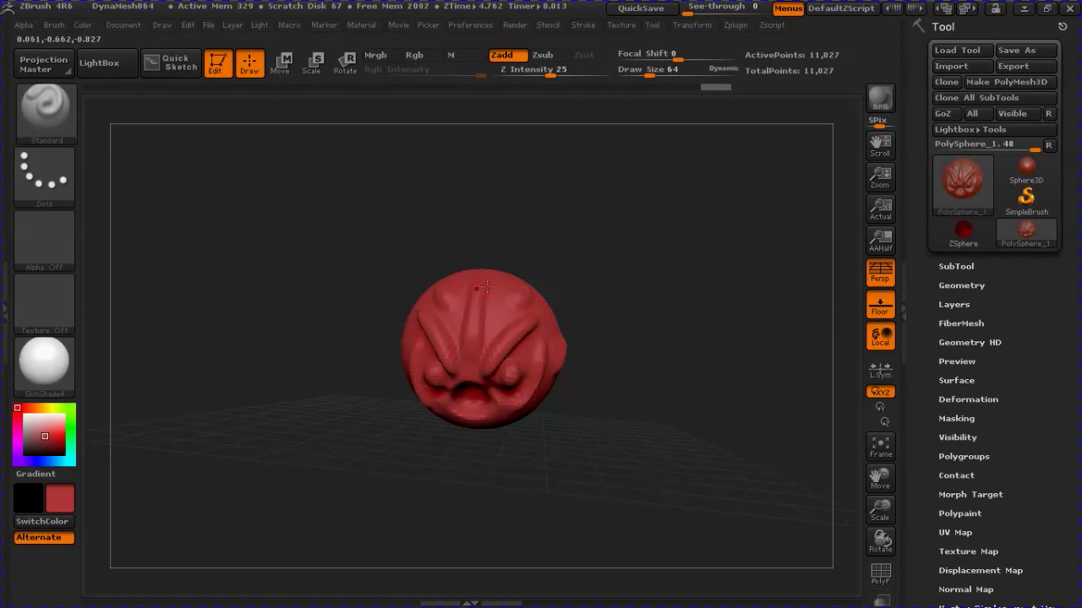
{"action": "left_click_drag", "start_coordinate": [524, 292], "coordinate": [522, 300]}
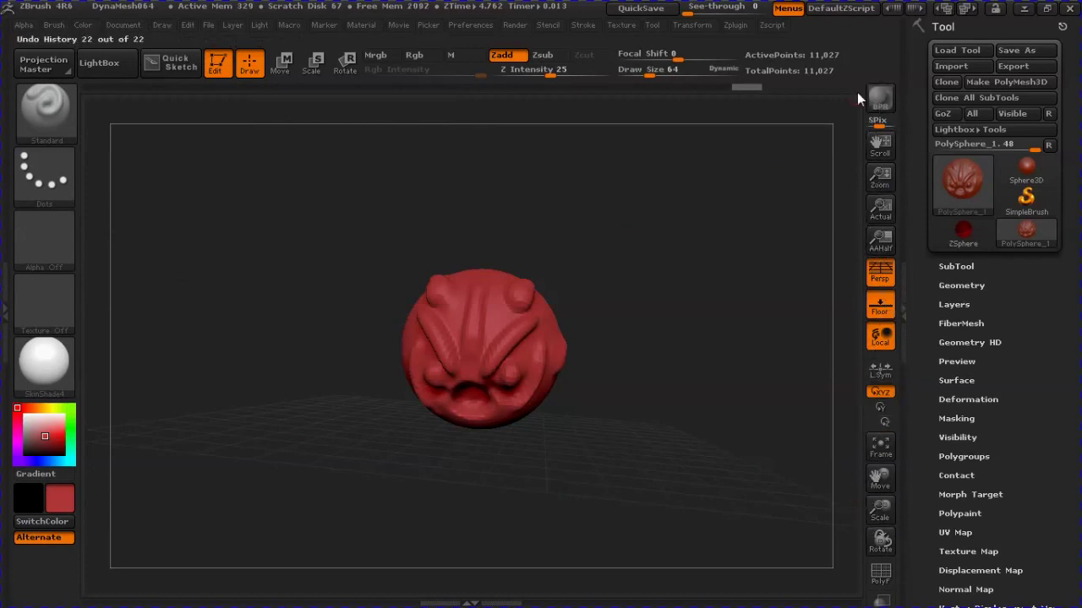
With ClayBuildup, rebuild the brows into rounded bumps, add a chin bulge and crease the mouth
{"action": "left_click", "coordinate": [42, 120]}
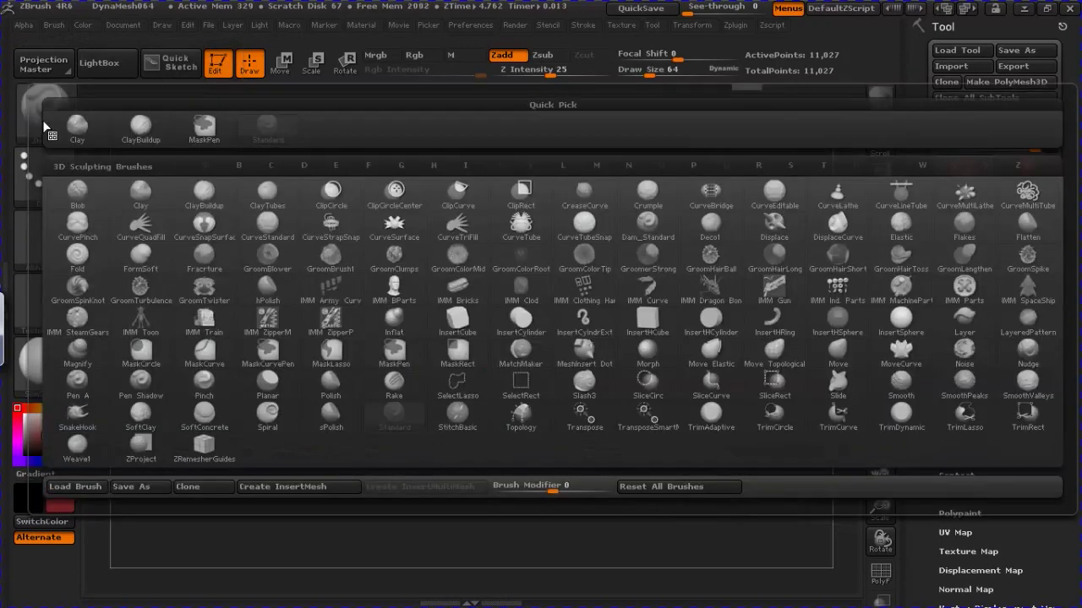
{"action": "left_click", "coordinate": [140, 128]}
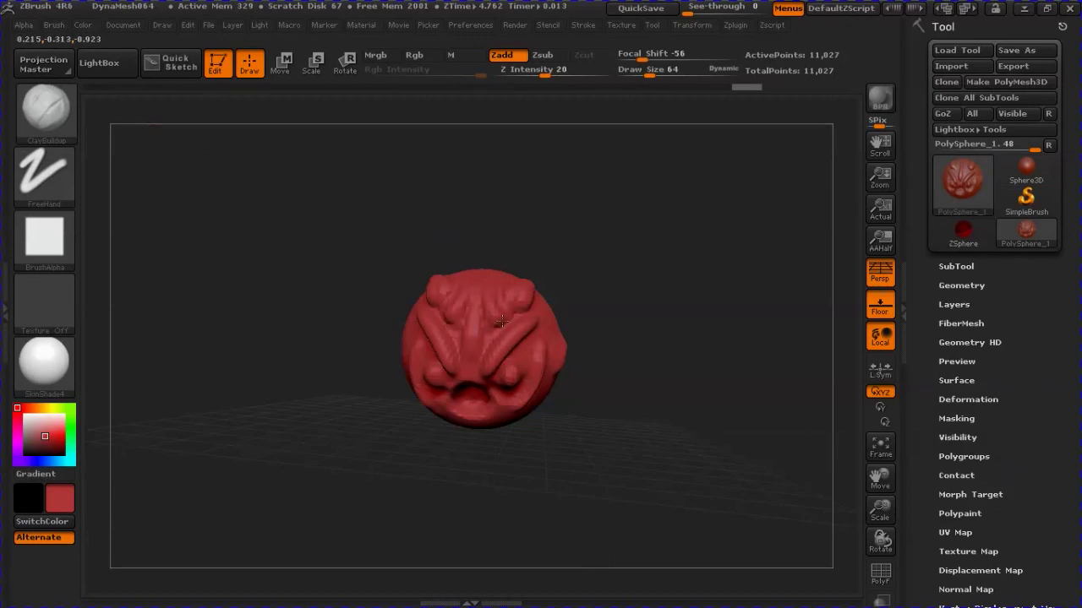
{"action": "left_click_drag", "start_coordinate": [541, 331], "coordinate": [554, 350]}
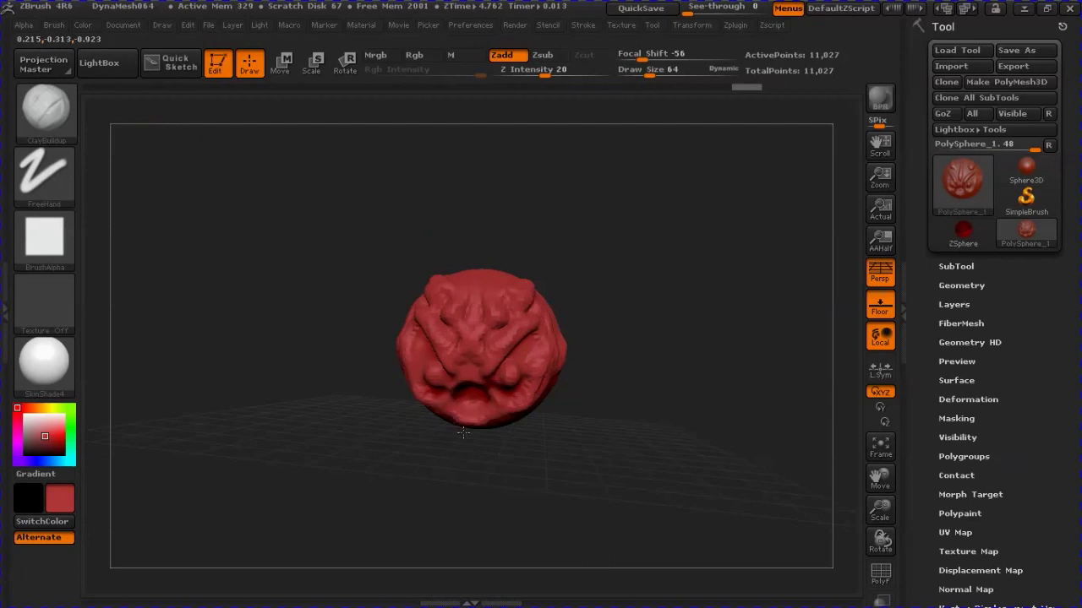
{"action": "mouse_move", "coordinate": [477, 428]}
{"action": "left_mouse_down"}
{"action": "mouse_move", "coordinate": [459, 429]}
{"action": "mouse_move", "coordinate": [525, 407]}
{"action": "mouse_move", "coordinate": [451, 414]}
{"action": "left_mouse_up"}
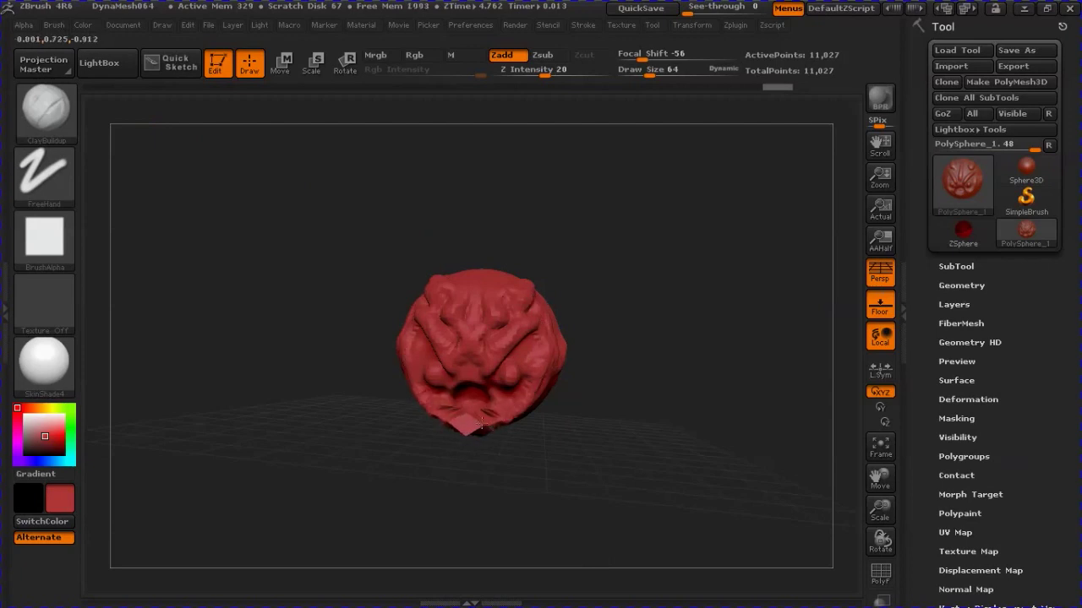
{"action": "left_click_drag", "start_coordinate": [488, 383], "coordinate": [479, 387]}
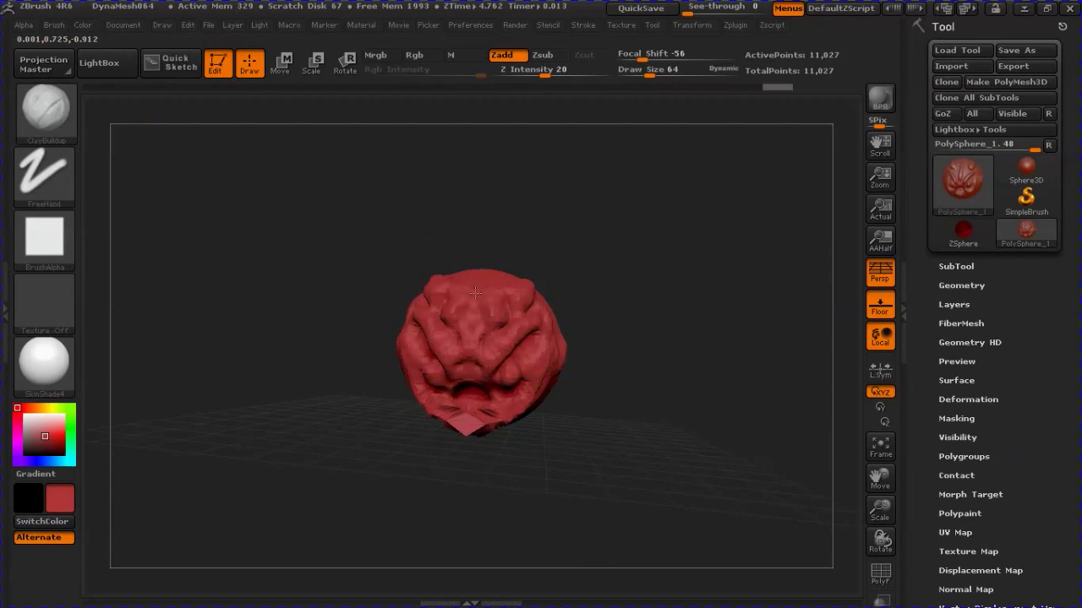
{"action": "mouse_move", "coordinate": [463, 387]}
{"action": "left_mouse_down"}
{"action": "mouse_move", "coordinate": [452, 391]}
{"action": "mouse_move", "coordinate": [475, 407]}
{"action": "left_mouse_up"}
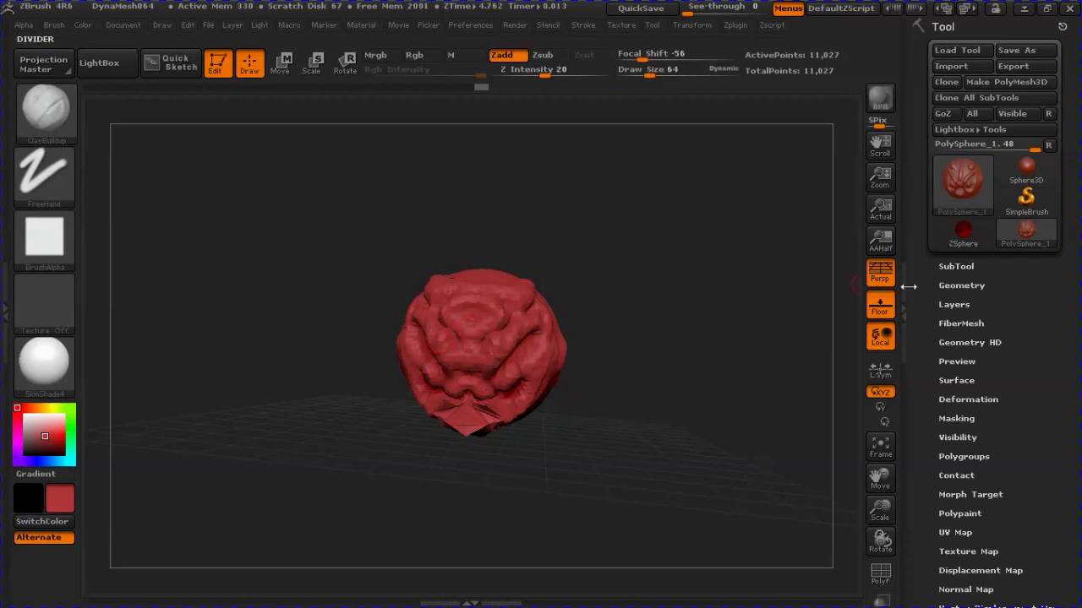
Divide to 44,492 points via Tool > Geometry, then Ctrl+D to SDiv 3 at 177,962 points
{"action": "left_click", "coordinate": [961, 286]}
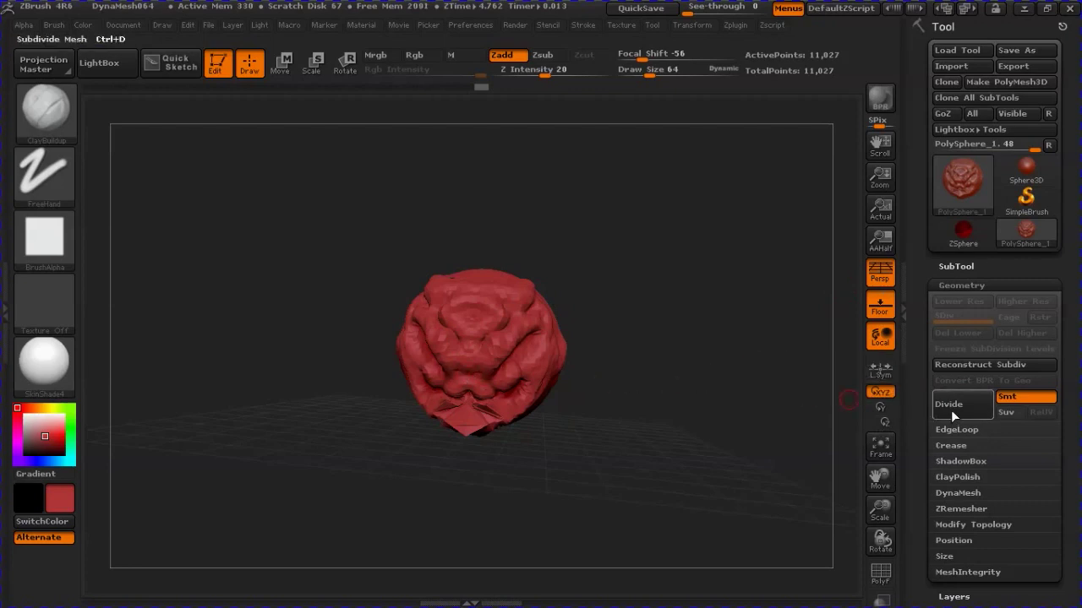
{"action": "left_click", "coordinate": [950, 407]}
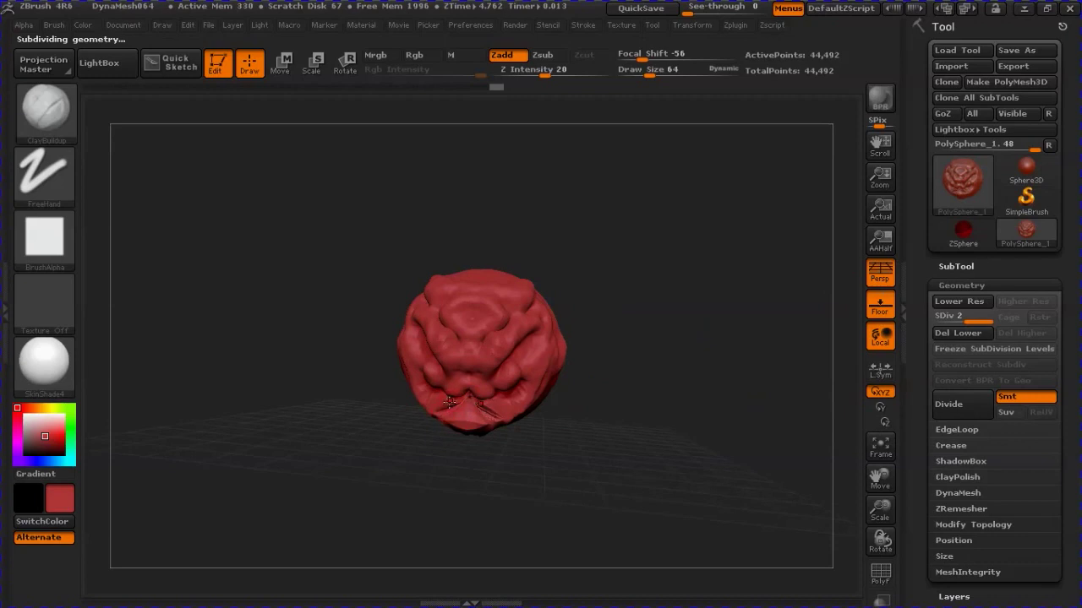
{"action": "key", "text": "shift"}
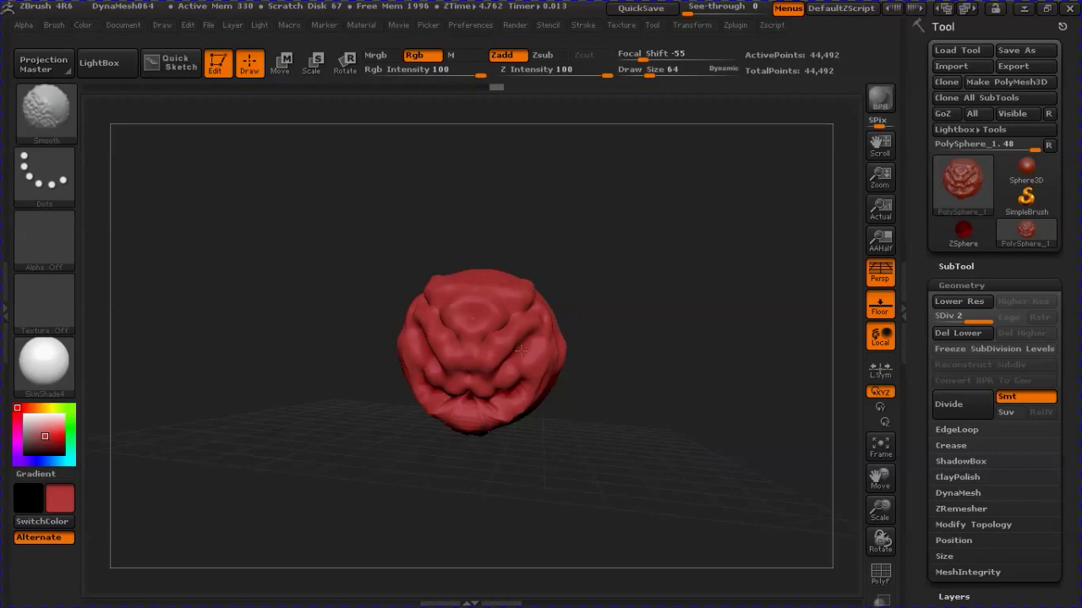
{"action": "key", "text": "ctrl"}
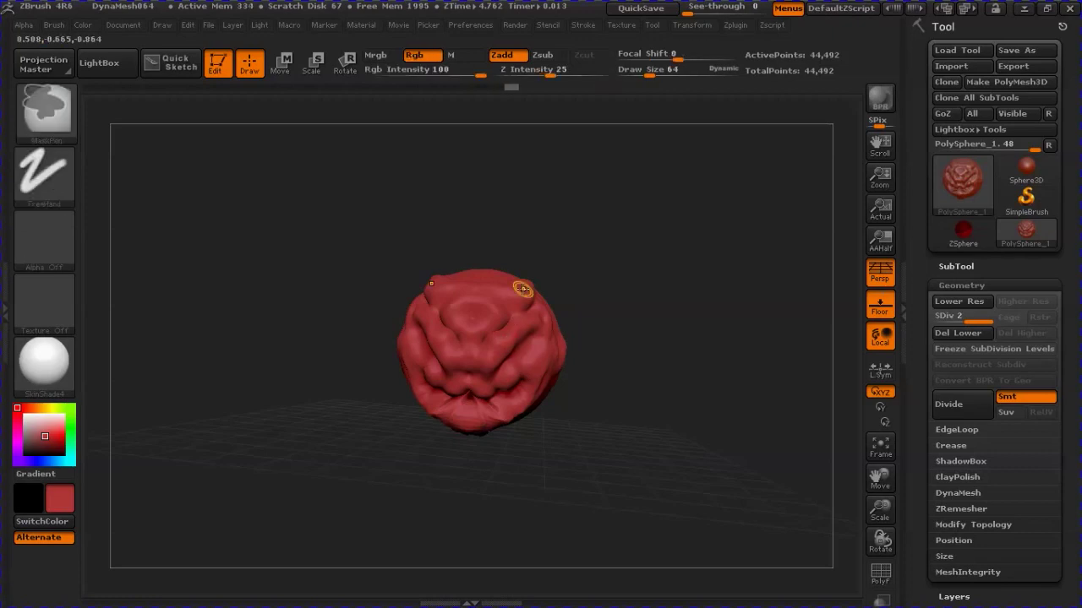
{"action": "key", "text": "ctrl+d"}
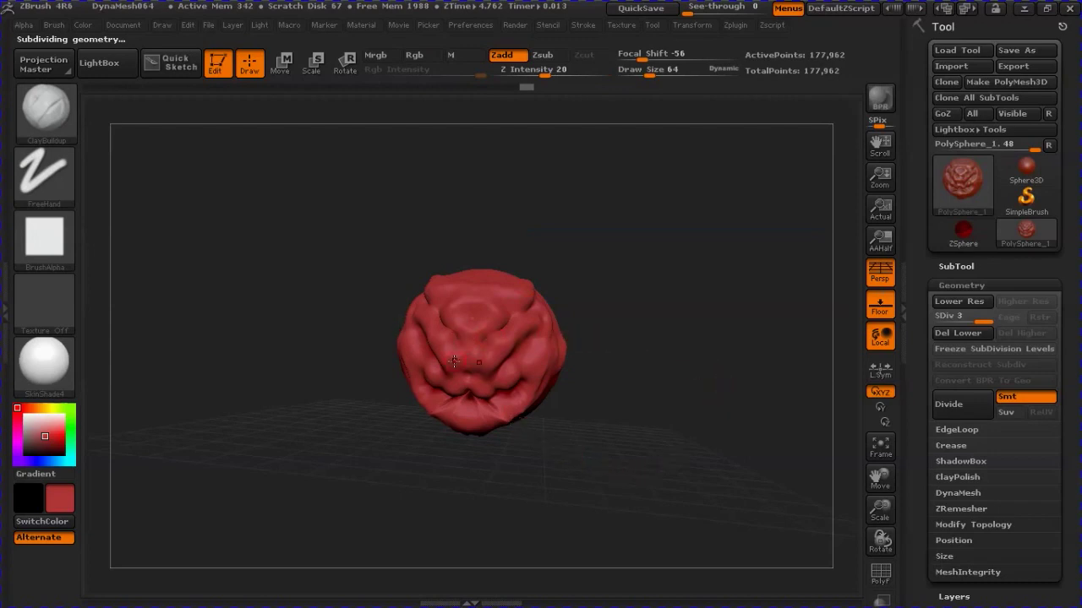
{"action": "mouse_move", "coordinate": [576, 427]}
{"action": "left_mouse_down"}
{"action": "mouse_move", "coordinate": [508, 419]}
{"action": "mouse_move", "coordinate": [593, 424]}
{"action": "left_mouse_up"}
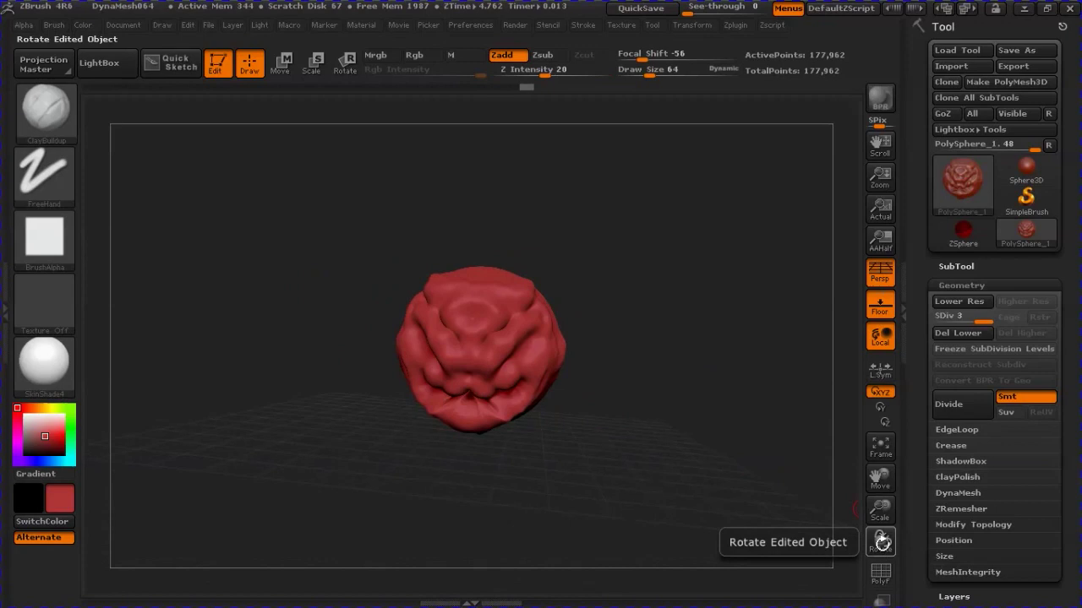
{"action": "mouse_move", "coordinate": [881, 542]}
{"action": "left_mouse_down"}
{"action": "mouse_move", "coordinate": [900, 546]}
{"action": "mouse_move", "coordinate": [840, 541]}
{"action": "mouse_move", "coordinate": [877, 545]}
{"action": "mouse_move", "coordinate": [842, 541]}
{"action": "mouse_move", "coordinate": [881, 536]}
{"action": "mouse_move", "coordinate": [877, 524]}
{"action": "left_mouse_up"}
{"action": "mouse_move", "coordinate": [878, 481]}
{"action": "left_mouse_down"}
{"action": "mouse_move", "coordinate": [865, 476]}
{"action": "mouse_move", "coordinate": [922, 487]}
{"action": "mouse_move", "coordinate": [850, 476]}
{"action": "mouse_move", "coordinate": [910, 476]}
{"action": "mouse_move", "coordinate": [859, 475]}
{"action": "mouse_move", "coordinate": [887, 477]}
{"action": "left_mouse_up"}
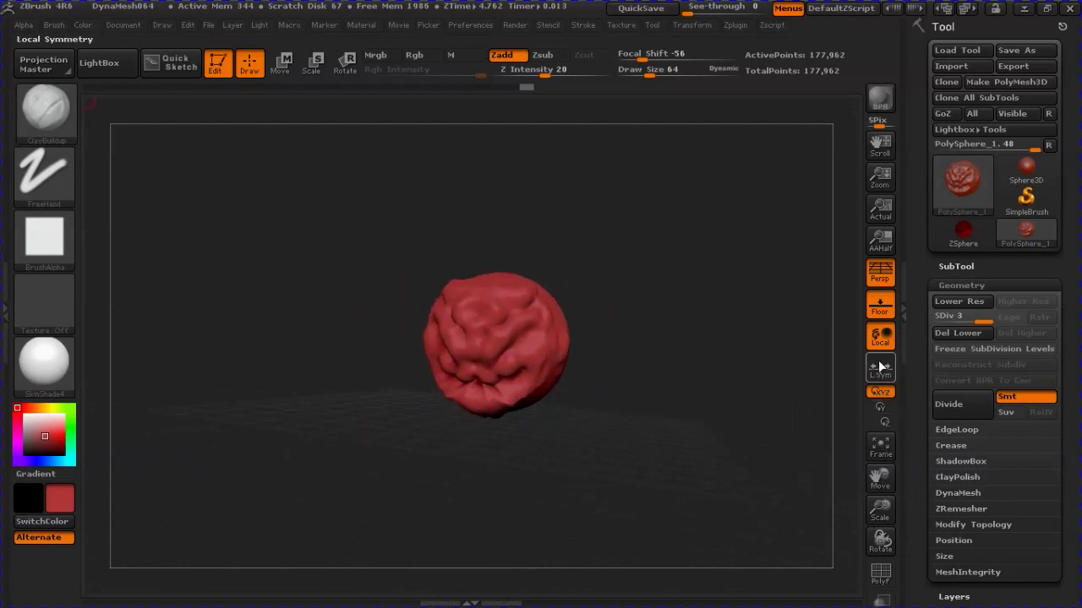
{"action": "left_click", "coordinate": [878, 313]}
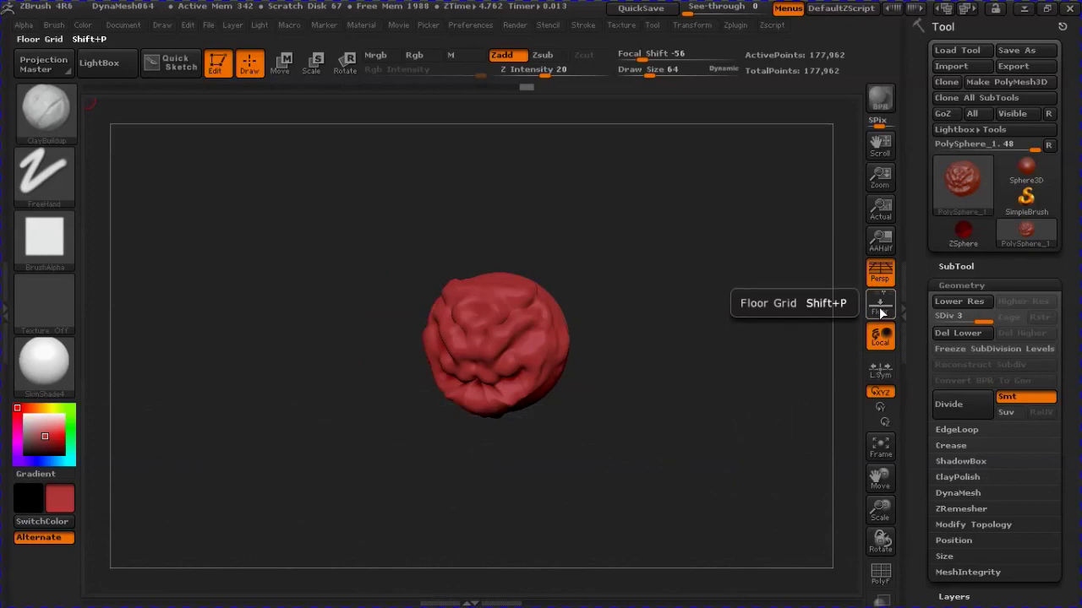
{"action": "left_click", "coordinate": [879, 313]}
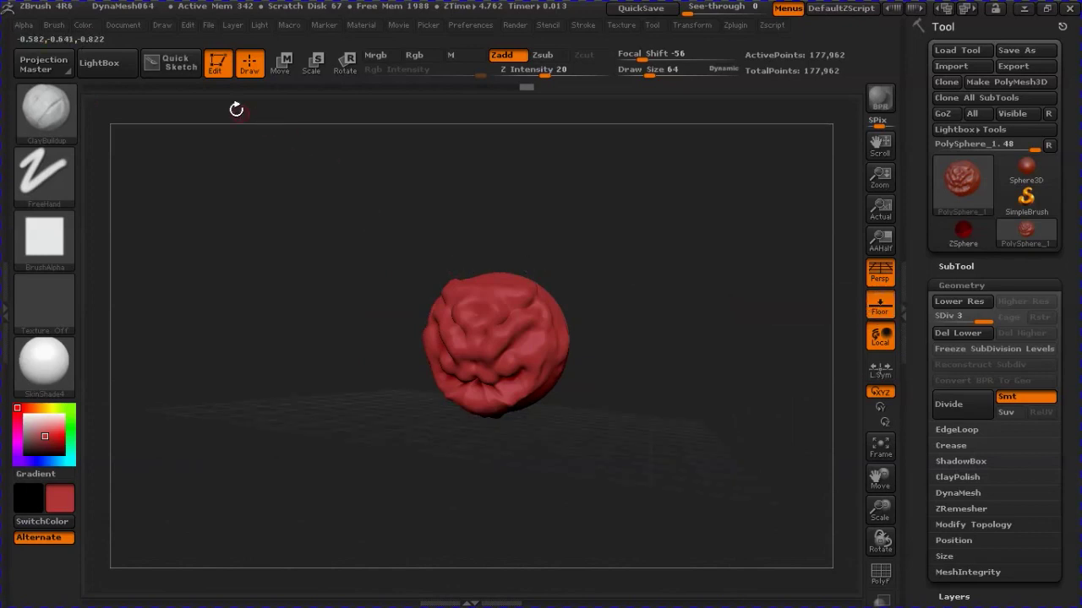
{"action": "left_click", "coordinate": [57, 126]}
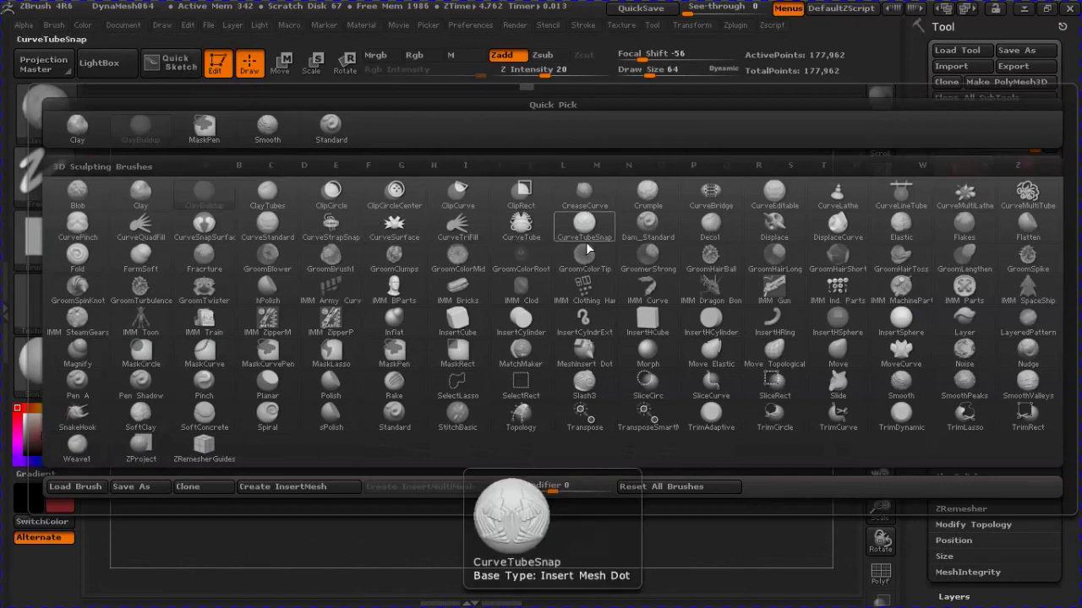
Select the Move brush, set Draw Size to 351 and raise the Focal Shift
{"action": "left_click", "coordinate": [838, 355]}
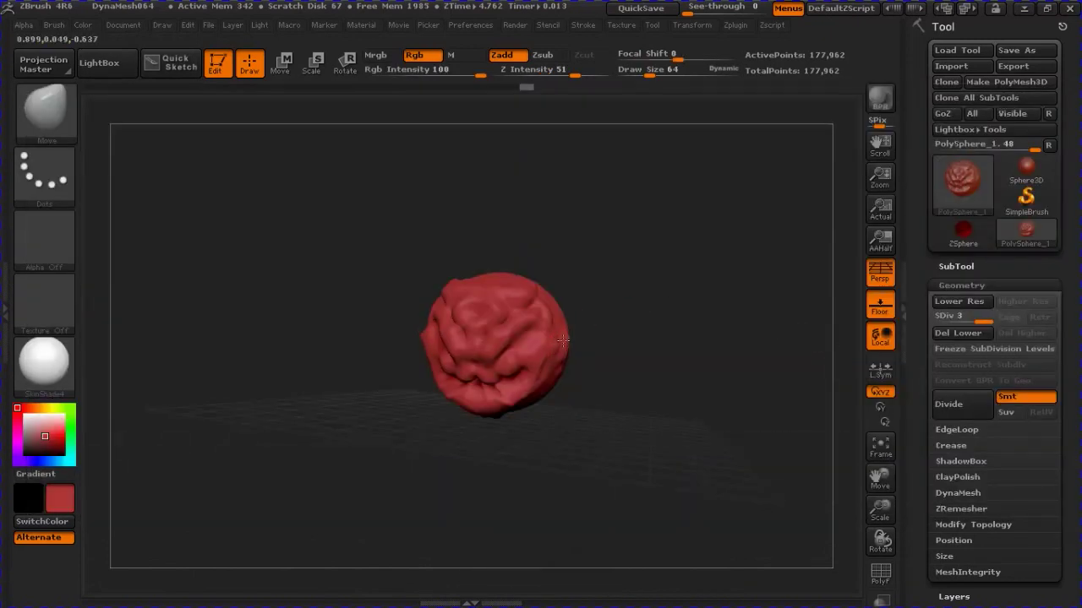
{"action": "left_click_drag", "start_coordinate": [563, 340], "coordinate": [539, 315]}
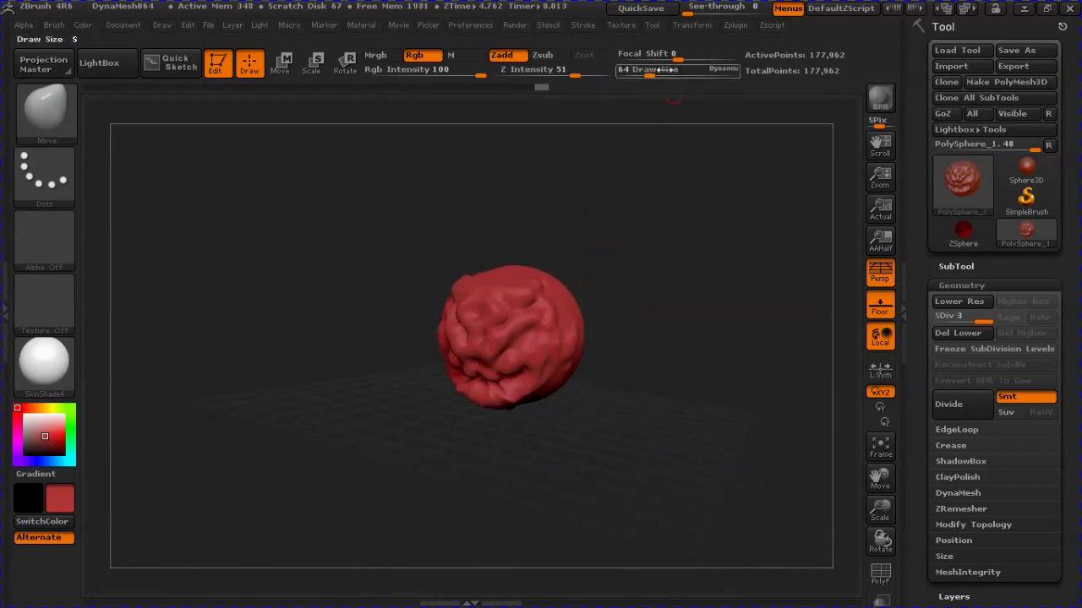
{"action": "mouse_move", "coordinate": [649, 74]}
{"action": "left_mouse_down"}
{"action": "mouse_move", "coordinate": [693, 79]}
{"action": "mouse_move", "coordinate": [669, 89]}
{"action": "mouse_move", "coordinate": [685, 87]}
{"action": "left_mouse_up"}
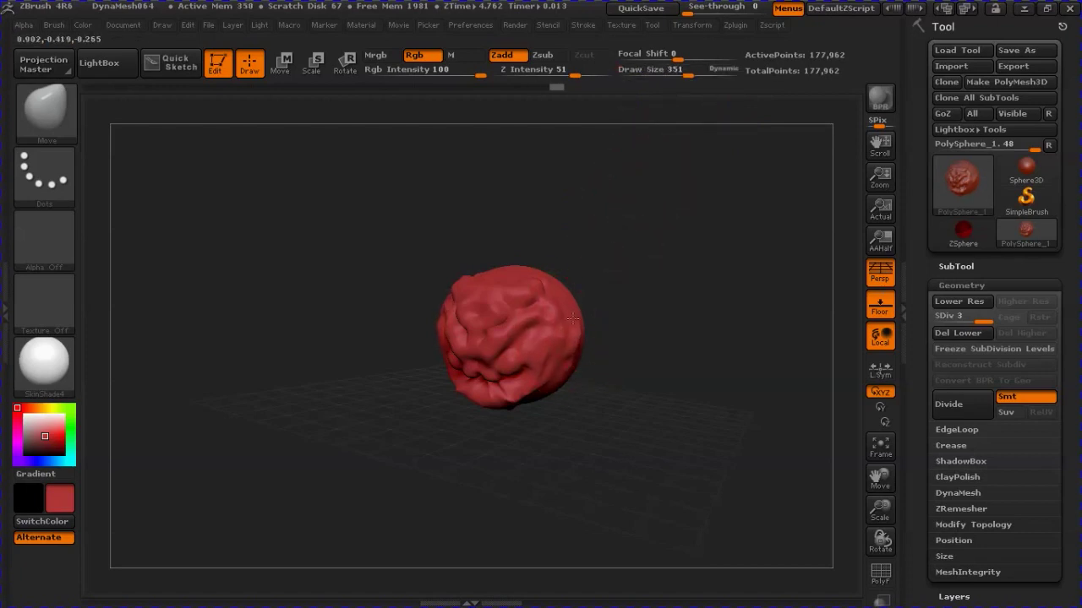
{"action": "left_click_drag", "start_coordinate": [669, 59], "coordinate": [742, 61]}
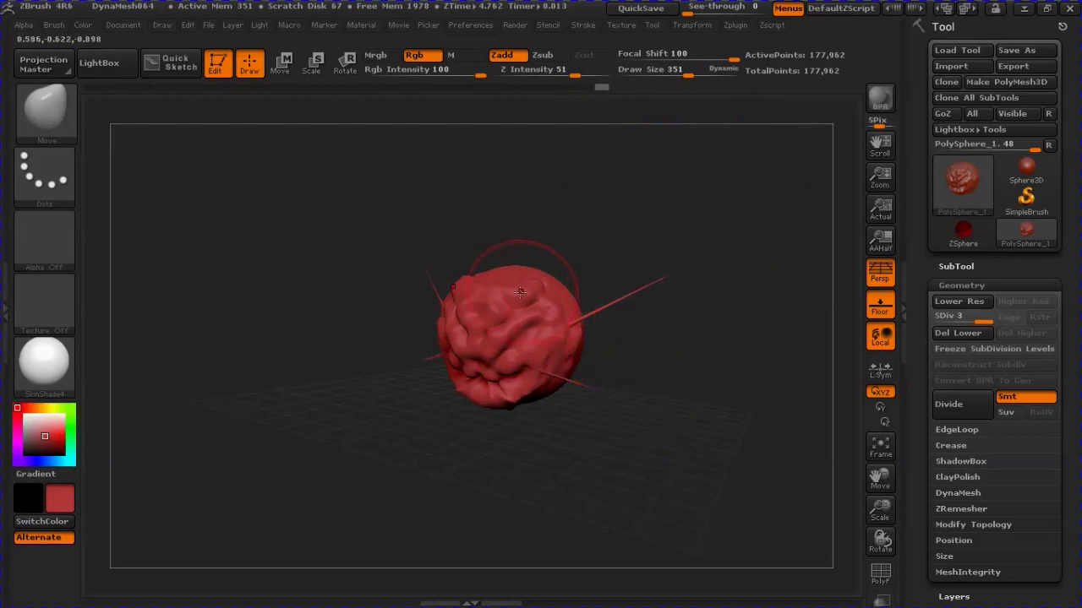
Lower Focal Shift to a negative value and bulge the head's sides outward with Move
{"action": "left_click", "coordinate": [652, 53]}
{"action": "left_click_drag", "start_coordinate": [669, 61], "coordinate": [646, 68]}
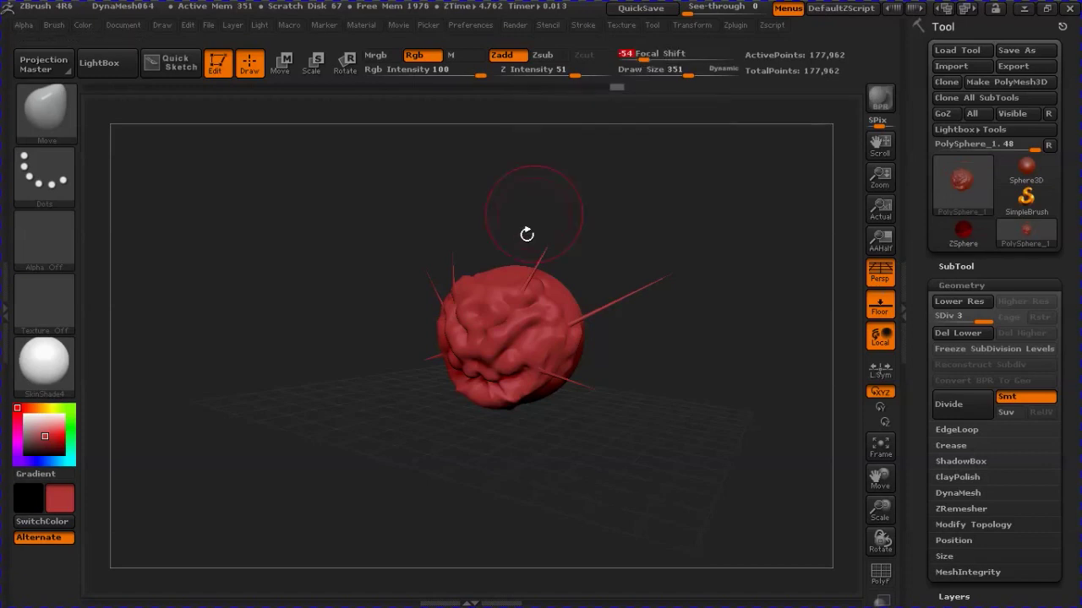
{"action": "mouse_move", "coordinate": [504, 301]}
{"action": "left_mouse_down"}
{"action": "mouse_move", "coordinate": [479, 302]}
{"action": "mouse_move", "coordinate": [516, 279]}
{"action": "mouse_move", "coordinate": [541, 304]}
{"action": "mouse_move", "coordinate": [532, 262]}
{"action": "mouse_move", "coordinate": [572, 280]}
{"action": "mouse_move", "coordinate": [558, 312]}
{"action": "left_mouse_up"}
{"action": "mouse_move", "coordinate": [550, 271]}
{"action": "left_mouse_down"}
{"action": "mouse_move", "coordinate": [583, 296]}
{"action": "mouse_move", "coordinate": [592, 338]}
{"action": "left_mouse_up"}
{"action": "mouse_move", "coordinate": [598, 282]}
{"action": "left_mouse_down"}
{"action": "mouse_move", "coordinate": [575, 263]}
{"action": "mouse_move", "coordinate": [755, 261]}
{"action": "mouse_move", "coordinate": [702, 322]}
{"action": "mouse_move", "coordinate": [675, 313]}
{"action": "left_mouse_up"}
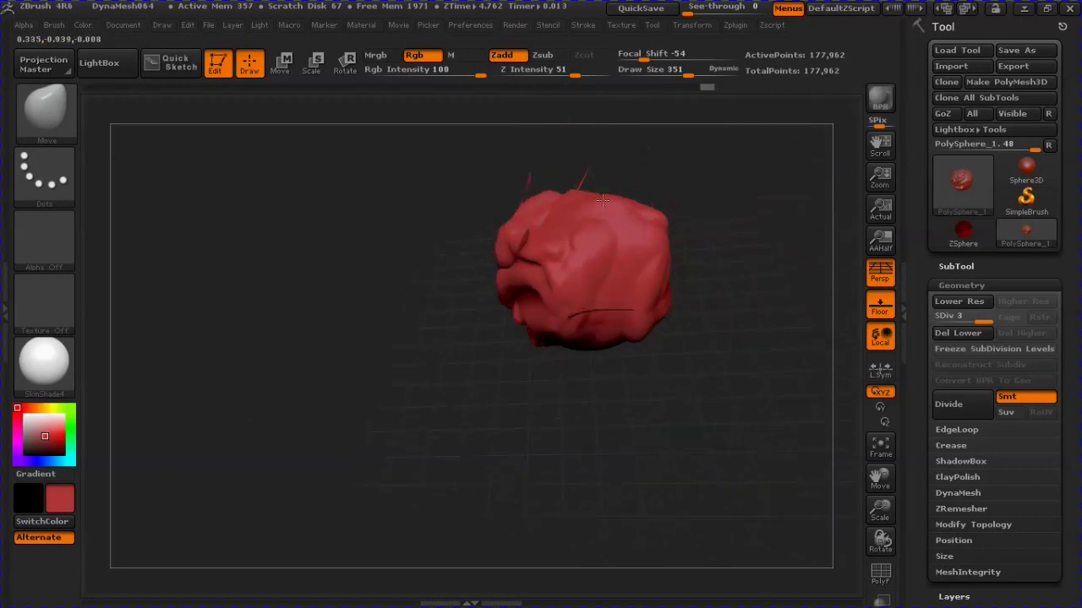
Reset Focal Shift to 0 and pull the nose out into a long snout
{"action": "left_click_drag", "start_coordinate": [658, 59], "coordinate": [676, 58]}
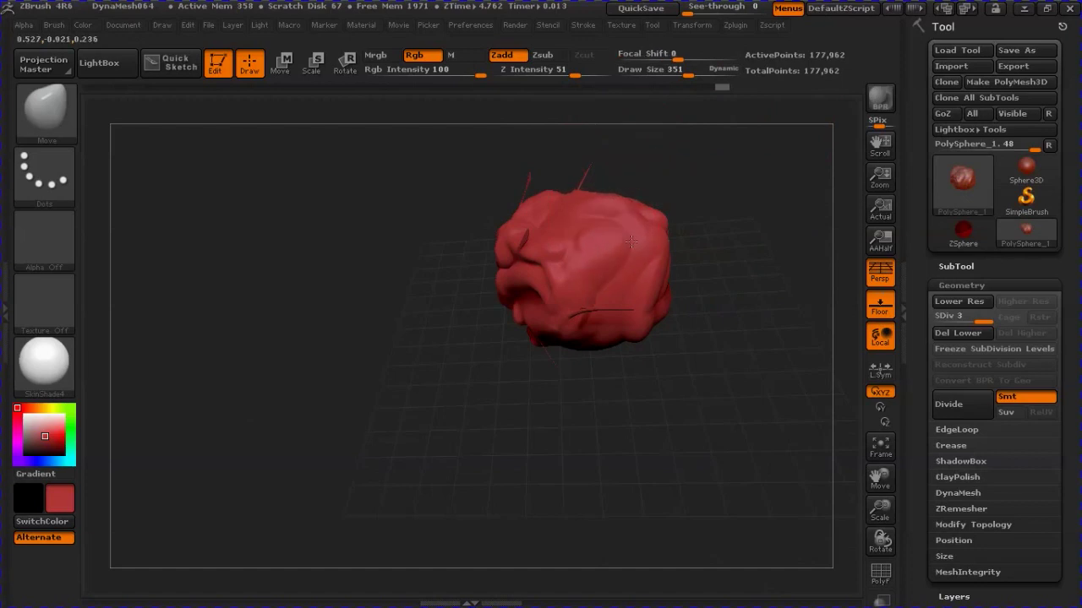
{"action": "left_click_drag", "start_coordinate": [631, 243], "coordinate": [536, 304]}
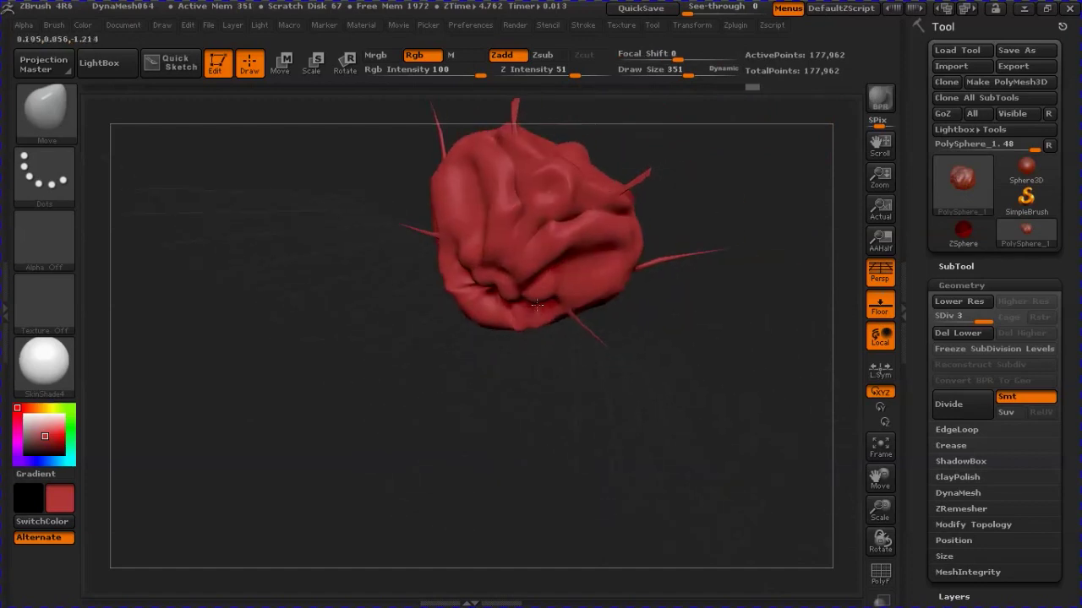
{"action": "mouse_move", "coordinate": [536, 304]}
{"action": "left_mouse_down"}
{"action": "mouse_move", "coordinate": [423, 251]}
{"action": "mouse_move", "coordinate": [444, 316]}
{"action": "mouse_move", "coordinate": [498, 350]}
{"action": "mouse_move", "coordinate": [400, 381]}
{"action": "left_mouse_up"}
{"action": "left_click_drag", "start_coordinate": [372, 247], "coordinate": [452, 156]}
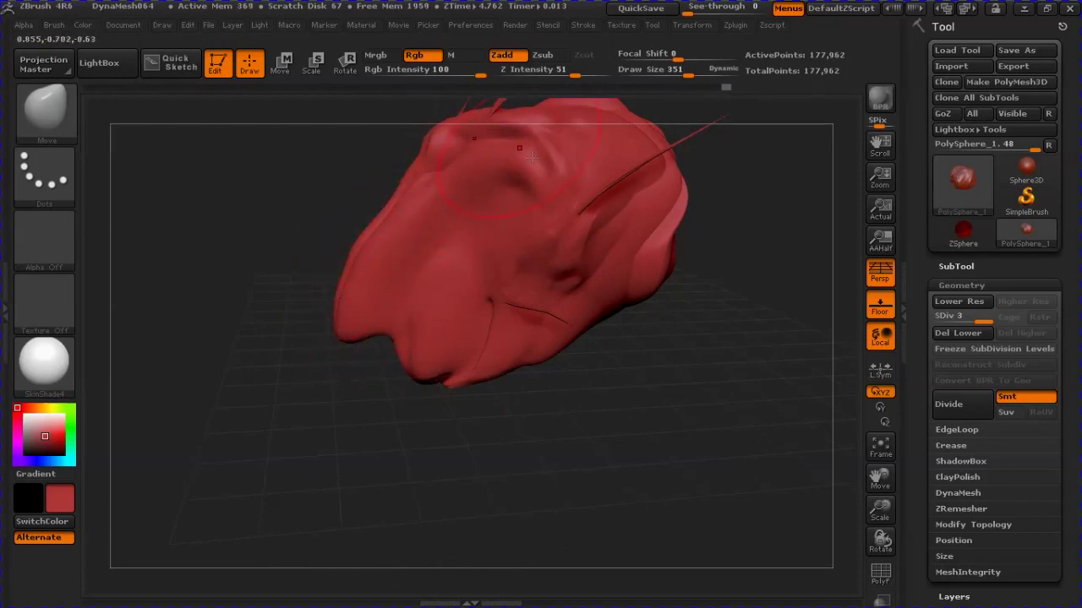
{"action": "left_click_drag", "start_coordinate": [453, 156], "coordinate": [435, 201]}
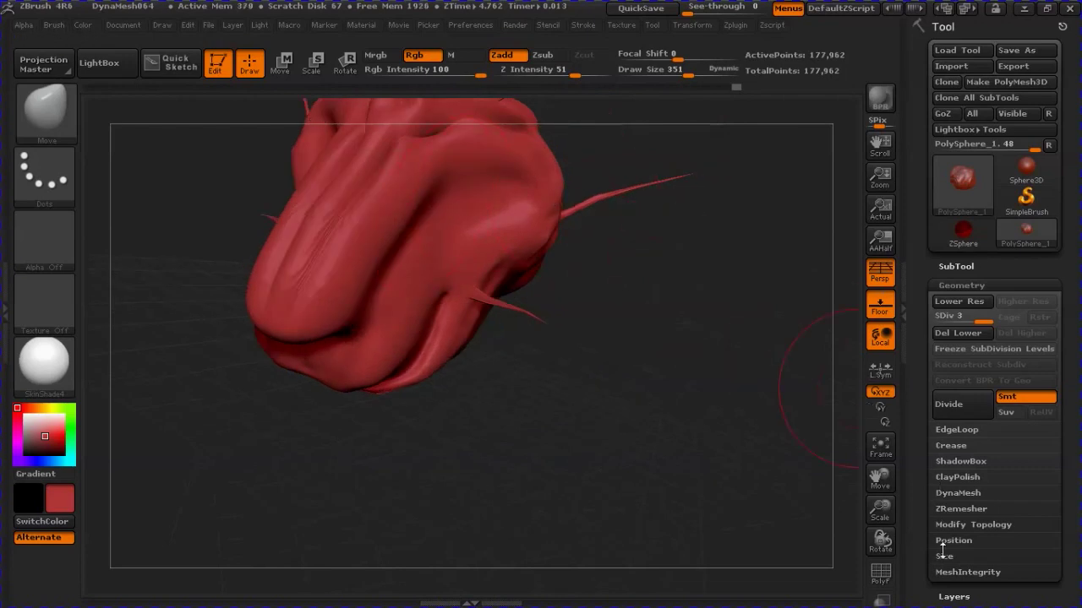
{"action": "mouse_move", "coordinate": [880, 480]}
{"action": "left_mouse_down"}
{"action": "mouse_move", "coordinate": [932, 534]}
{"action": "mouse_move", "coordinate": [888, 507]}
{"action": "left_mouse_up"}
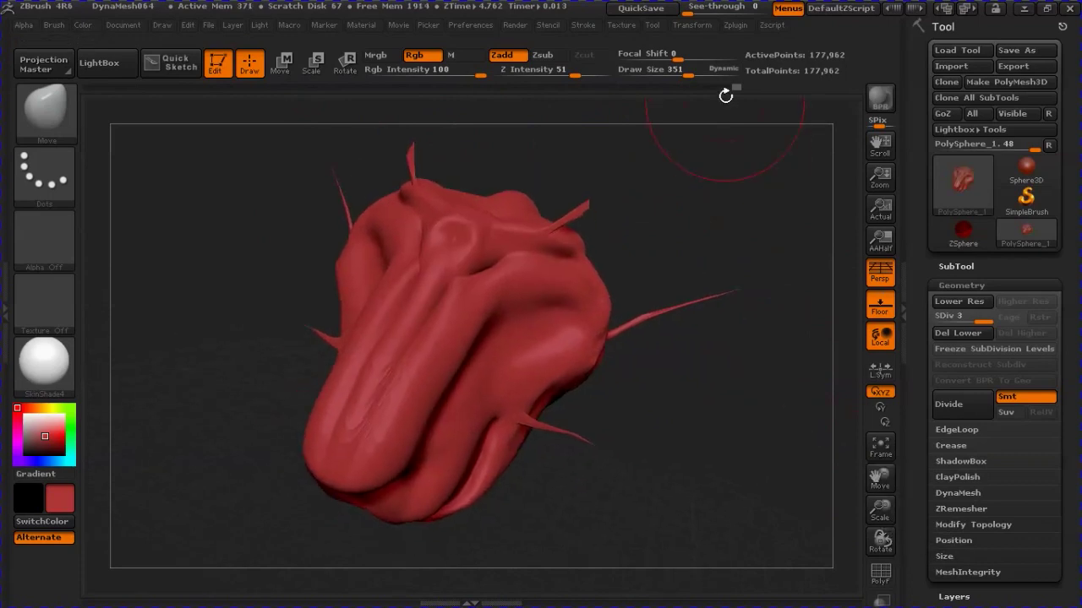